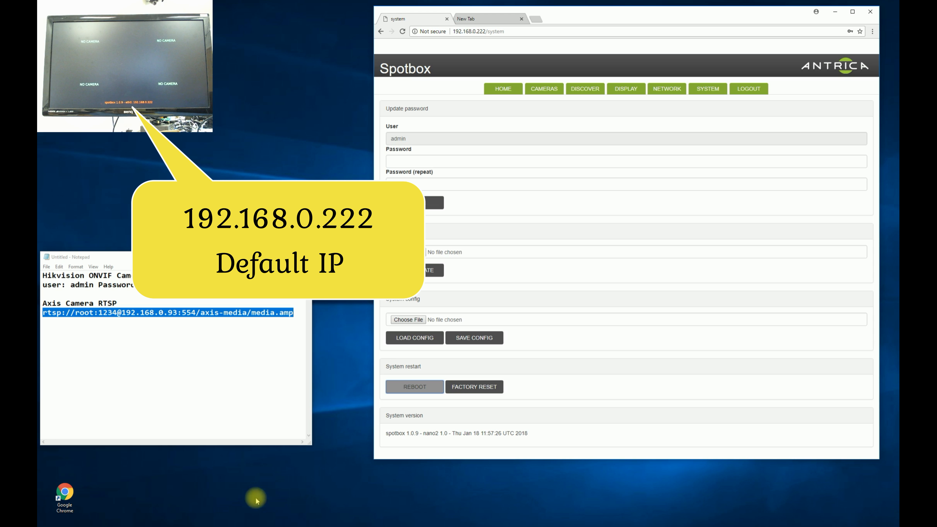
Launch a new Chrome window and load the Spotbox at 192.168.0.222
double_click(70, 493)
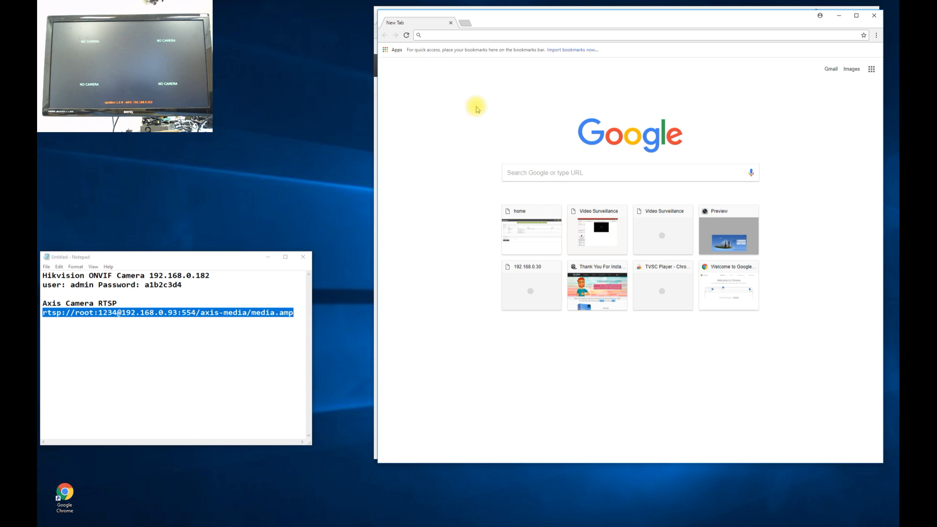
click(435, 36)
text(192)
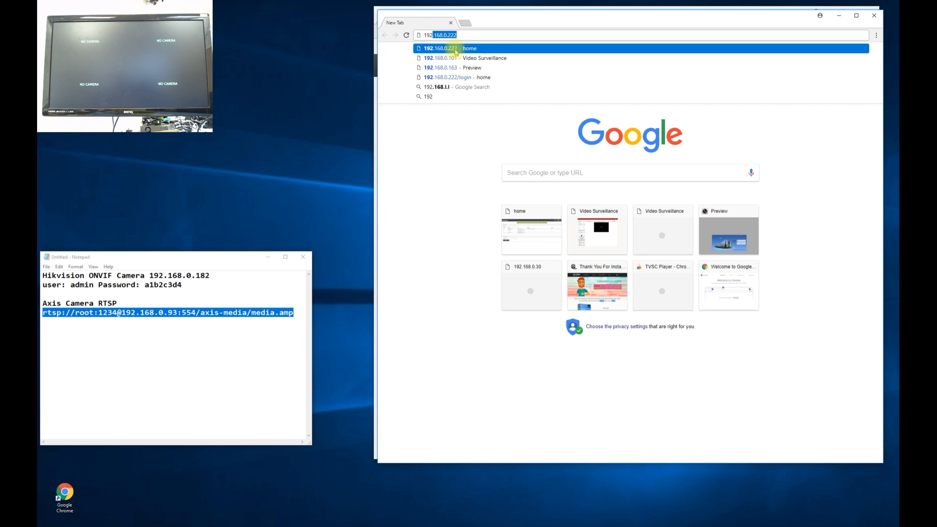
click(456, 51)
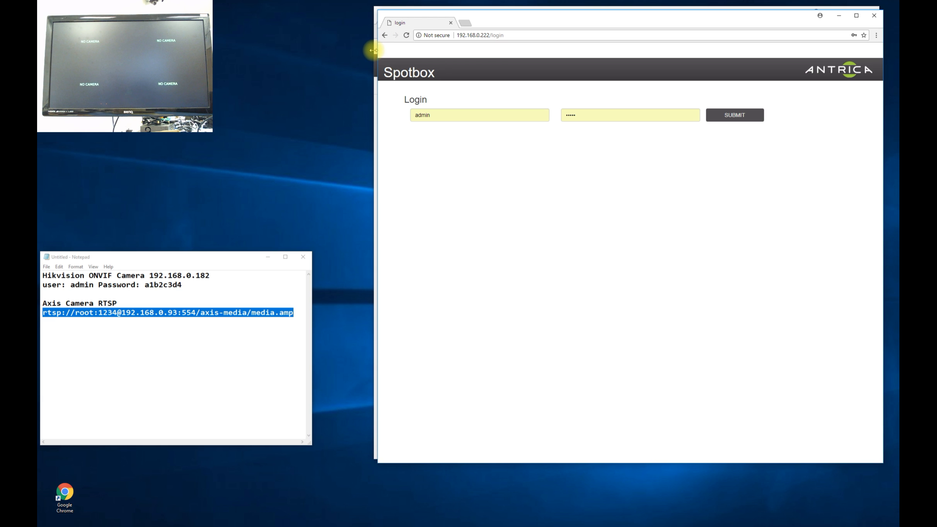
Close the old system-page window, submit the admin login, and reload the Spotbox home page
drag(512, 30, 480, 62)
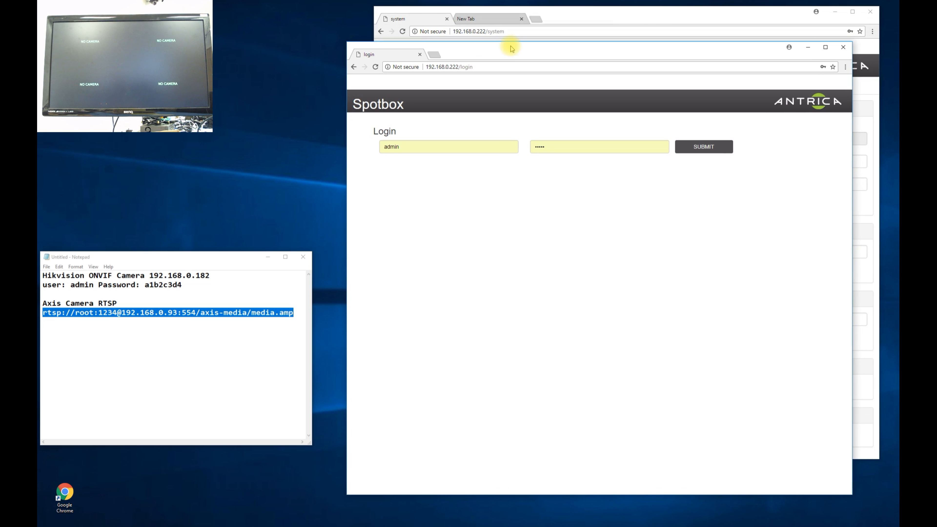
click(705, 40)
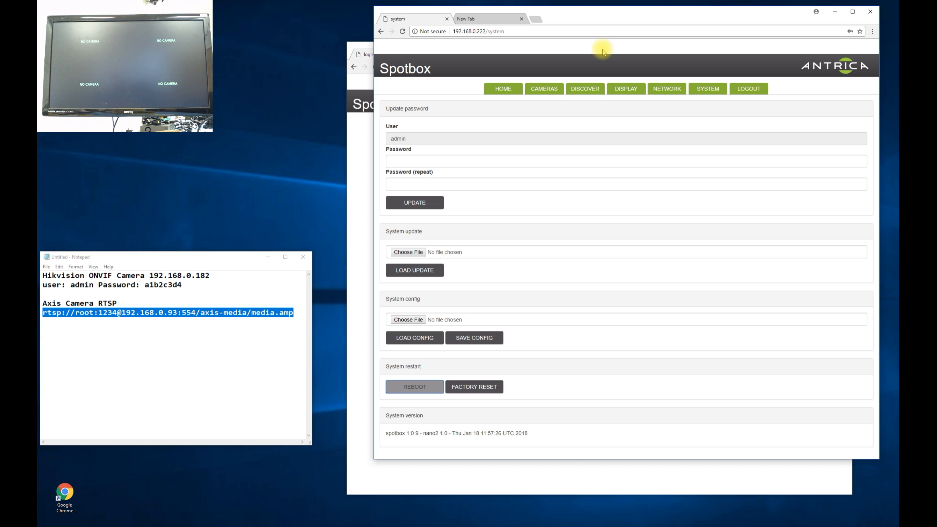
click(835, 12)
drag(680, 44, 679, 24)
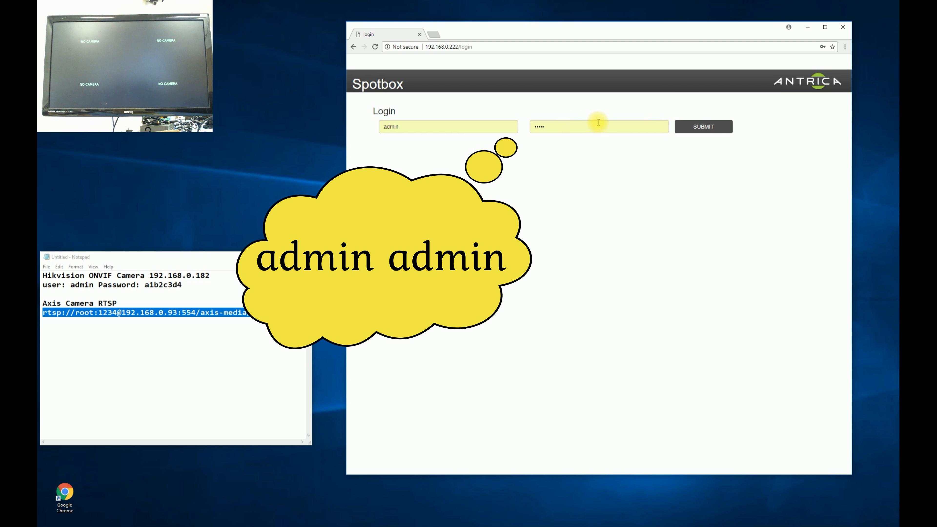
click(692, 127)
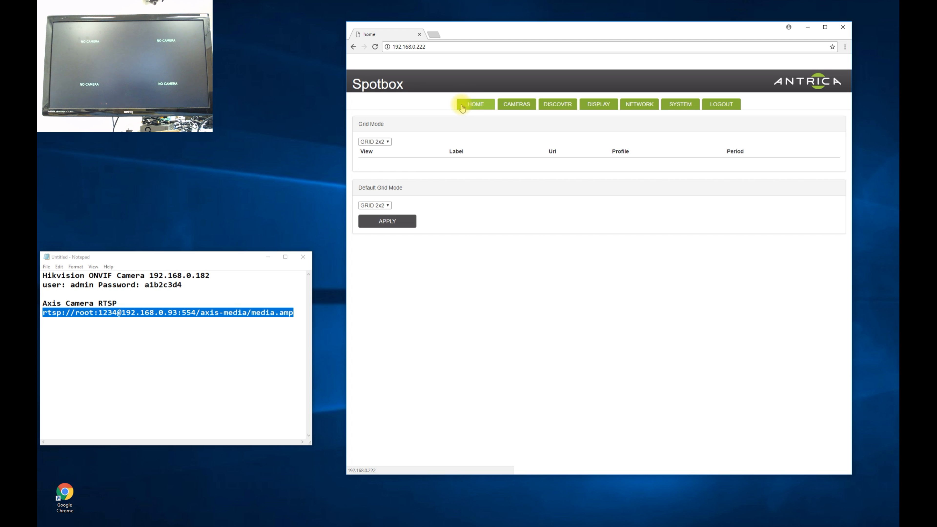
click(476, 106)
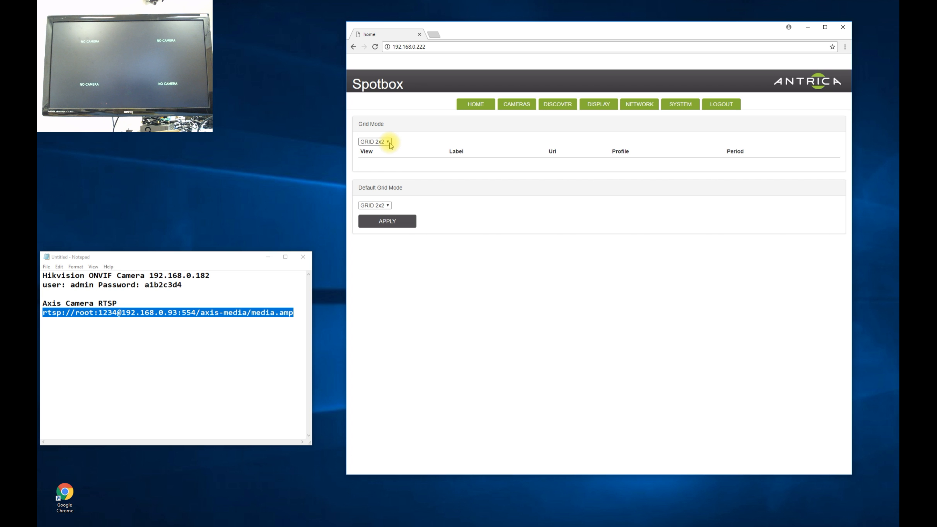
click(387, 205)
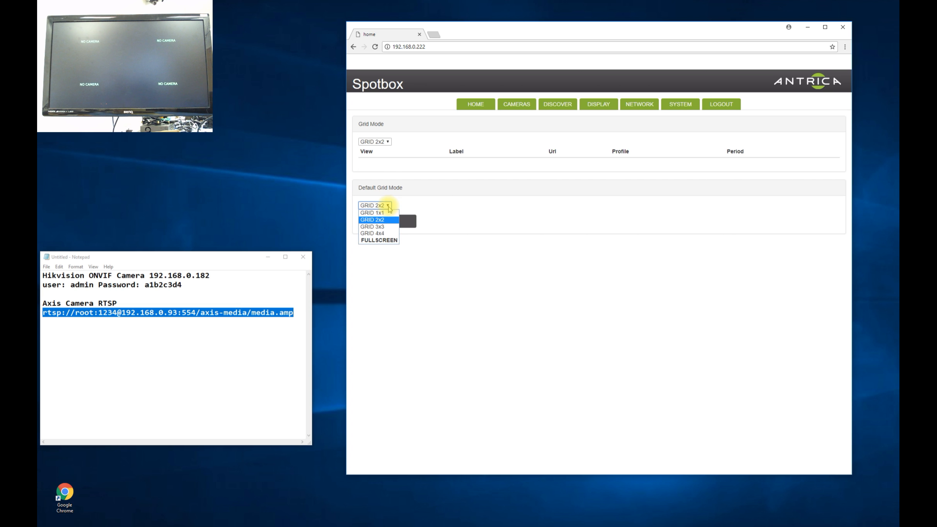
click(385, 227)
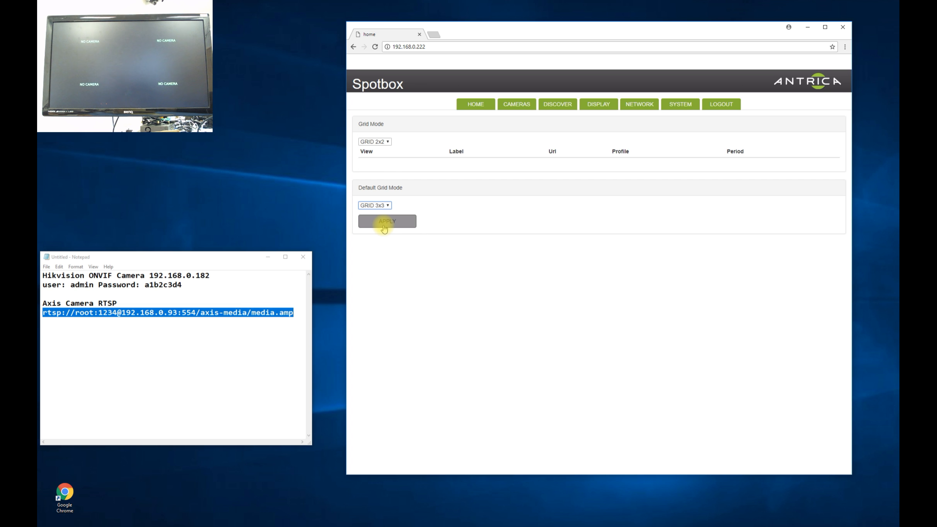
click(388, 206)
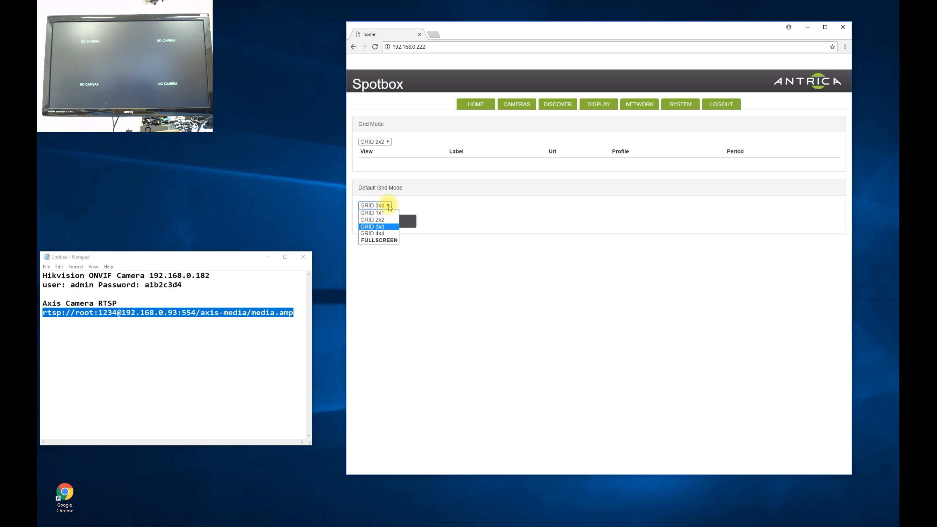
click(382, 220)
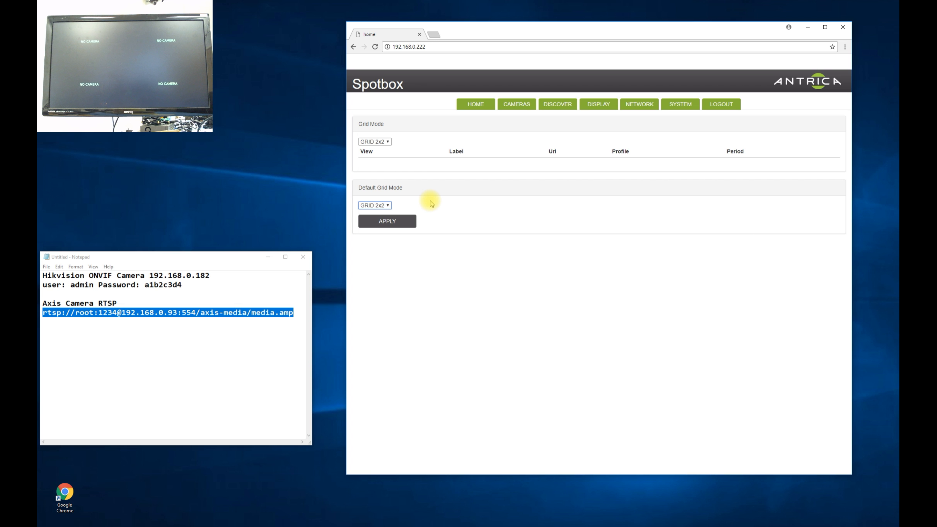
click(383, 142)
click(385, 163)
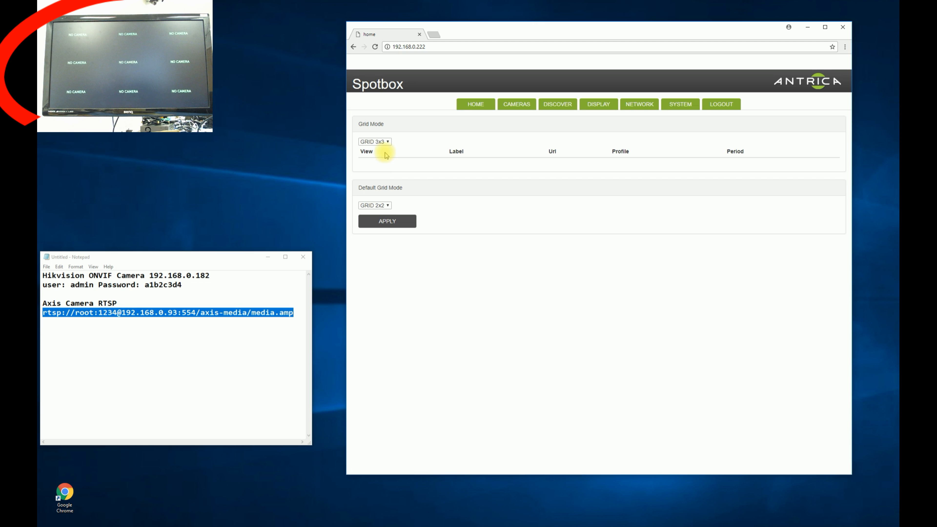
click(387, 142)
click(385, 170)
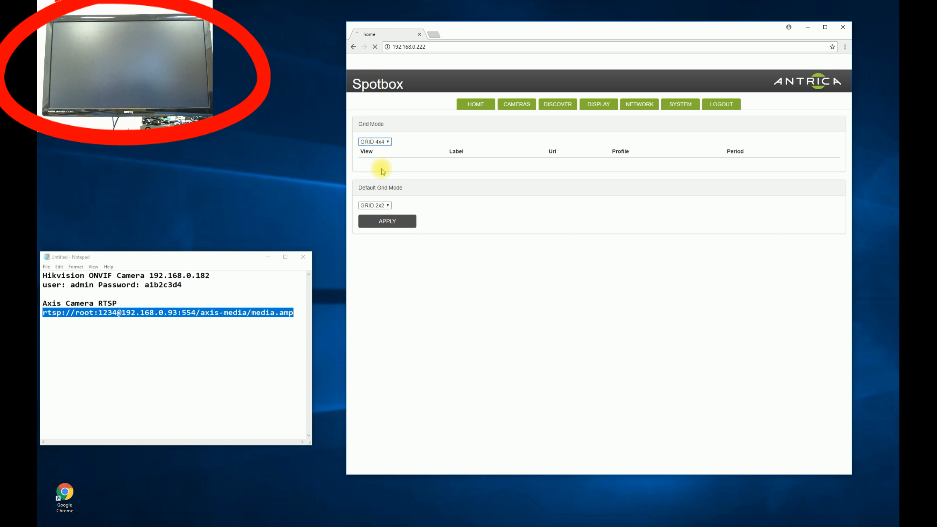
click(383, 142)
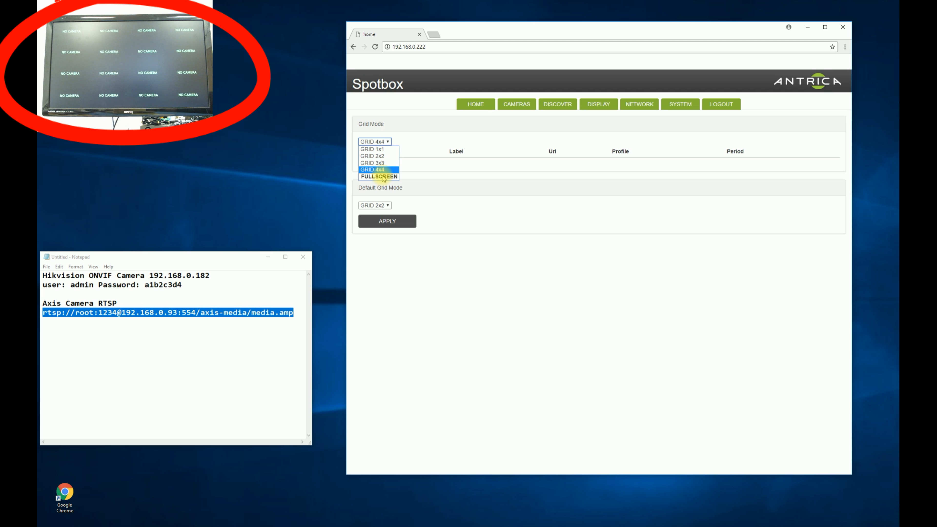
click(382, 150)
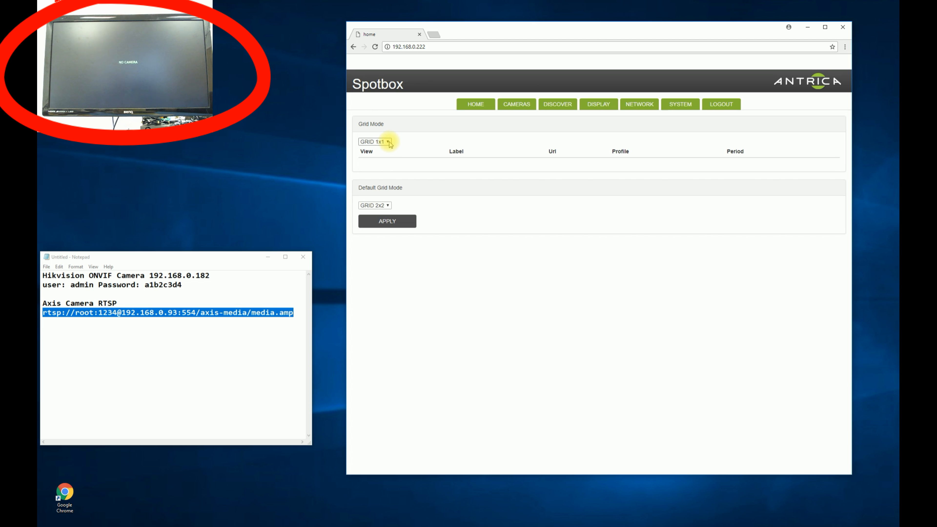
click(387, 142)
click(388, 156)
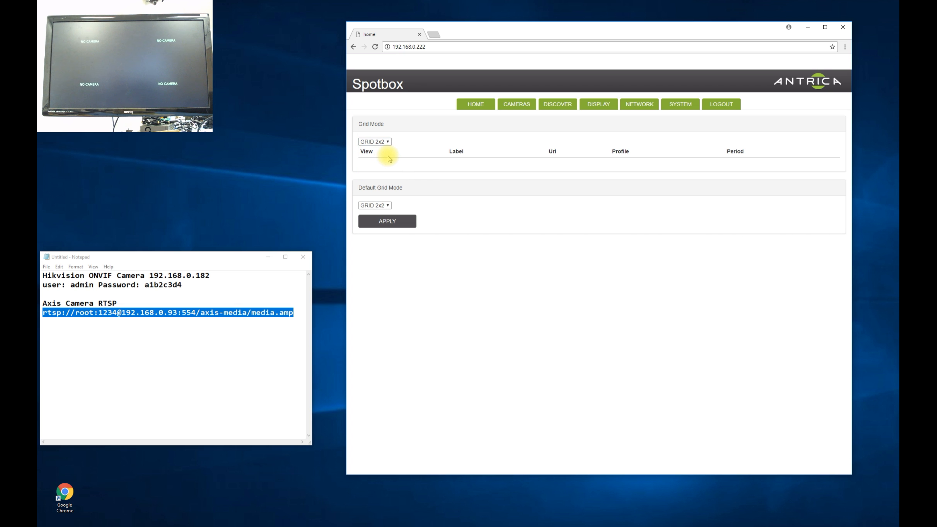
On the Cameras page, leave C1's 2x2 grid slot unassigned and position 1, then go to Discover
click(518, 107)
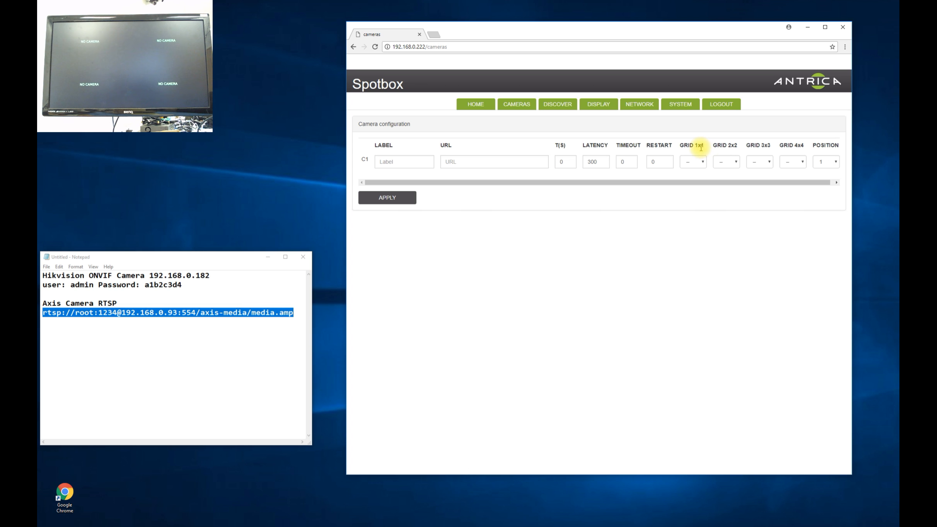
click(736, 164)
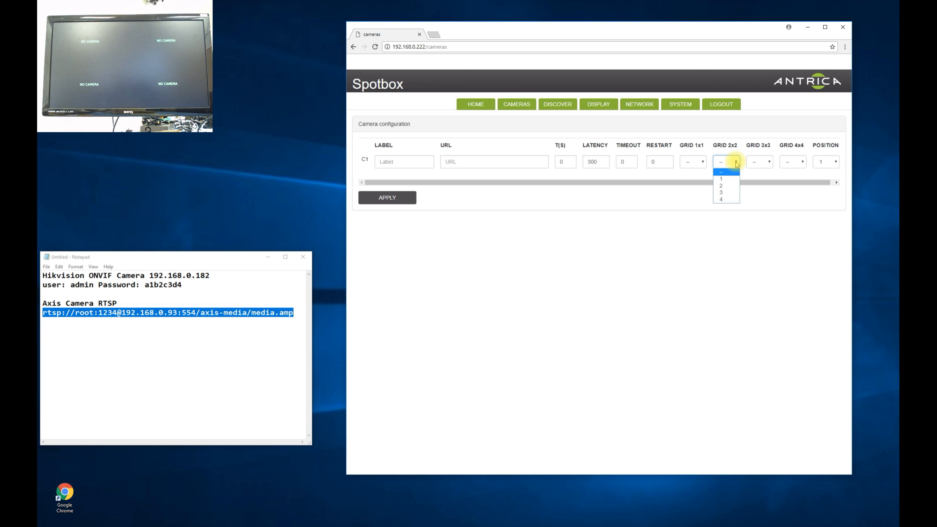
click(725, 172)
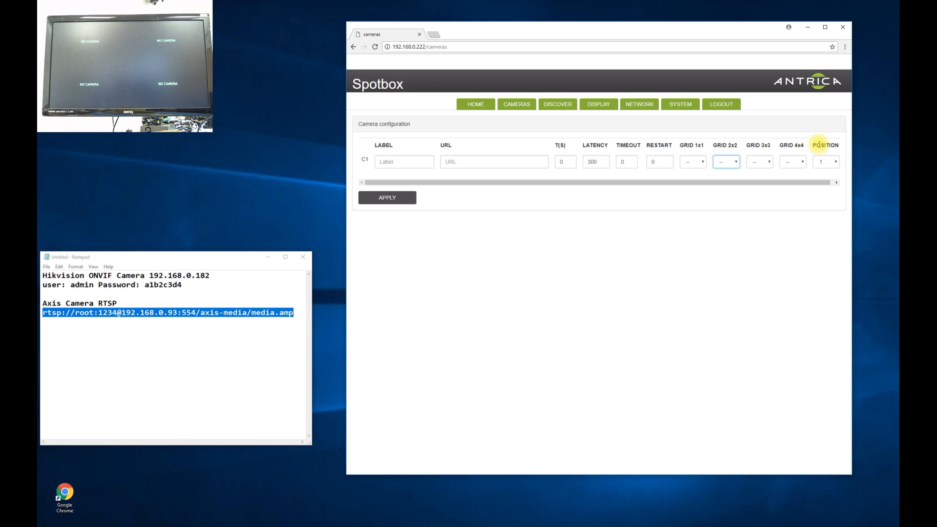
click(836, 162)
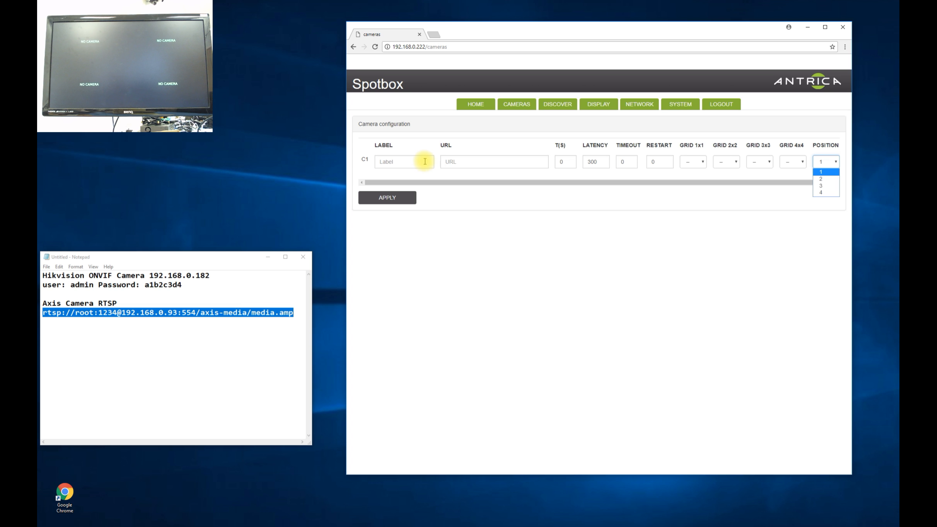
click(823, 172)
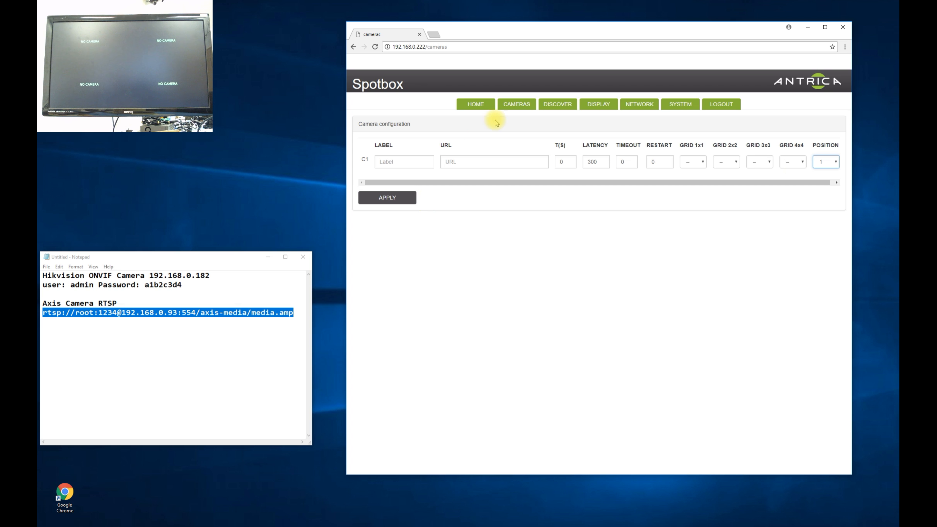
click(558, 107)
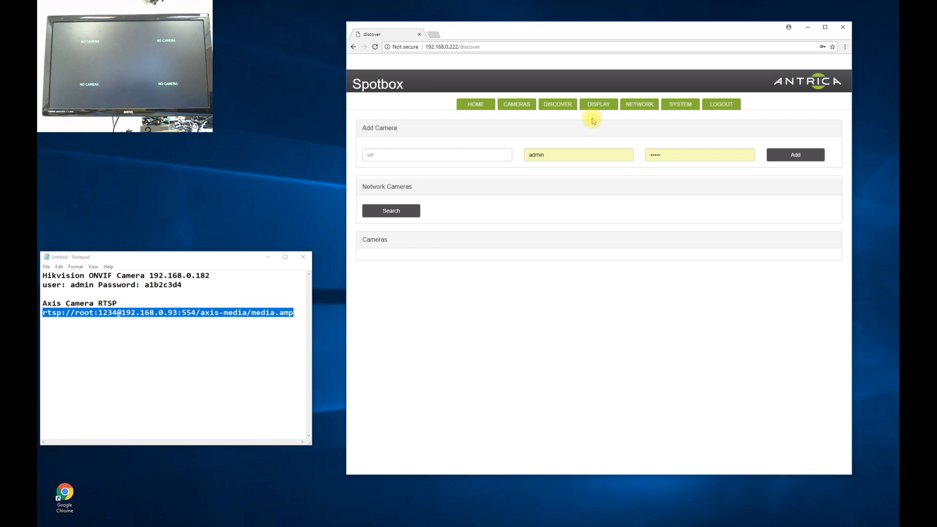
On the Display page, keep GRID 1x1 font size S and apply the 1920x1080-60 display mode
click(601, 106)
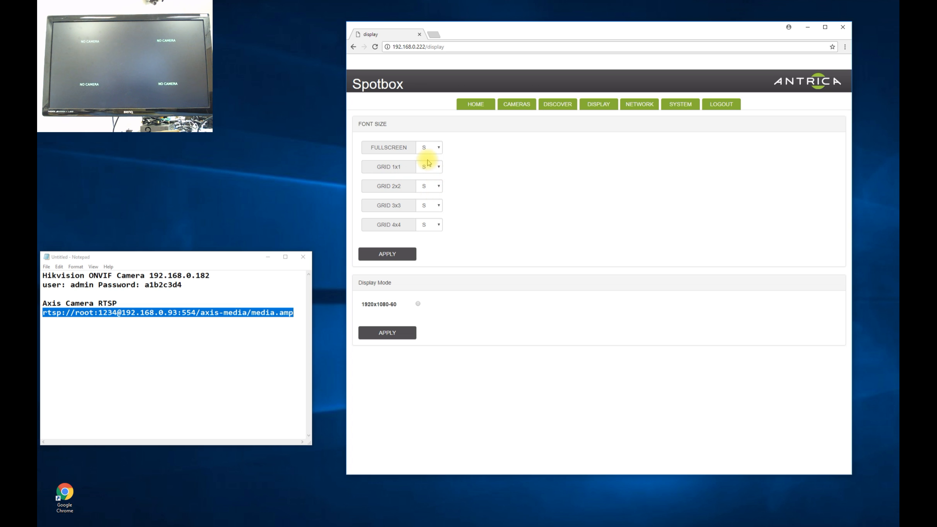
click(439, 168)
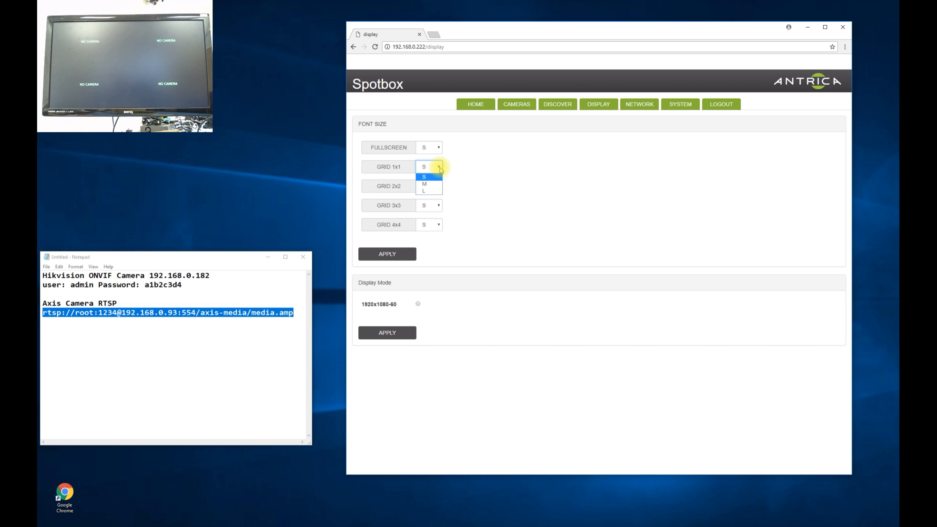
click(440, 168)
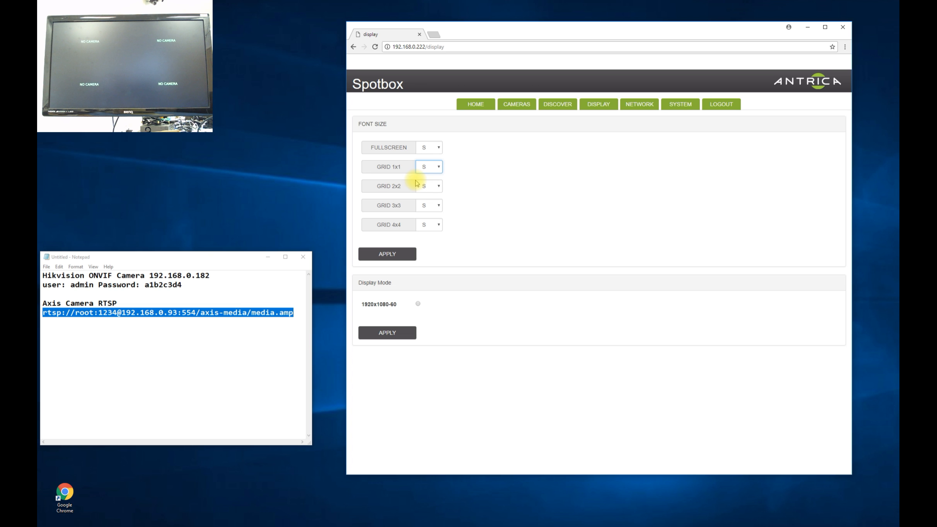
click(390, 333)
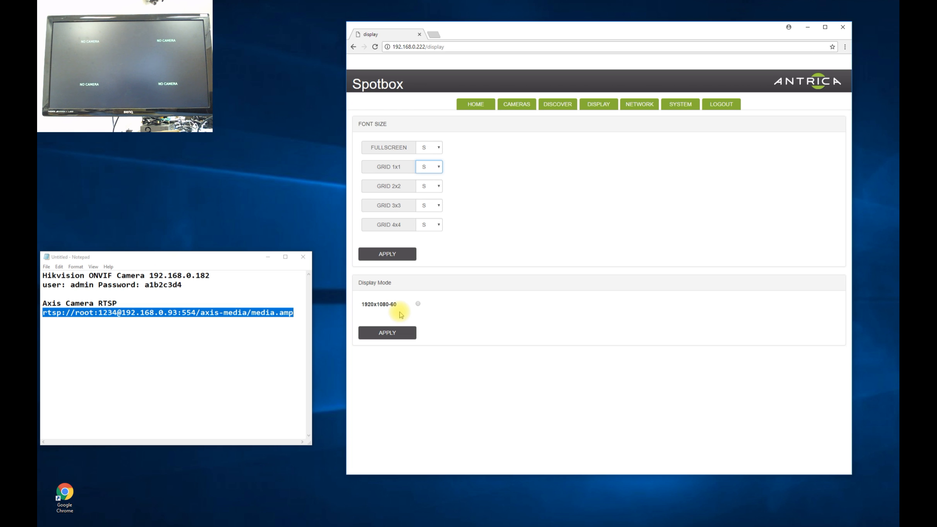
Review the static eth0 network settings, then view the System page reporting spotbox 1.0.9
click(635, 109)
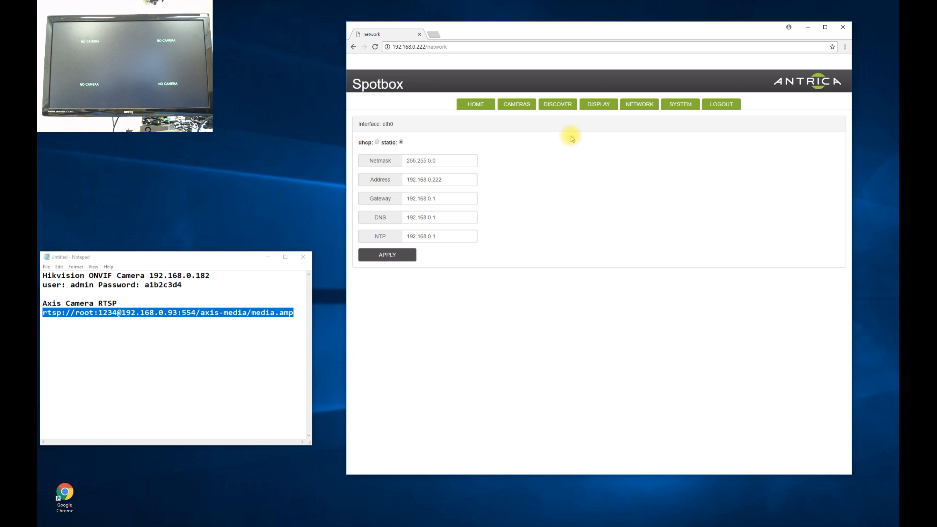
click(678, 105)
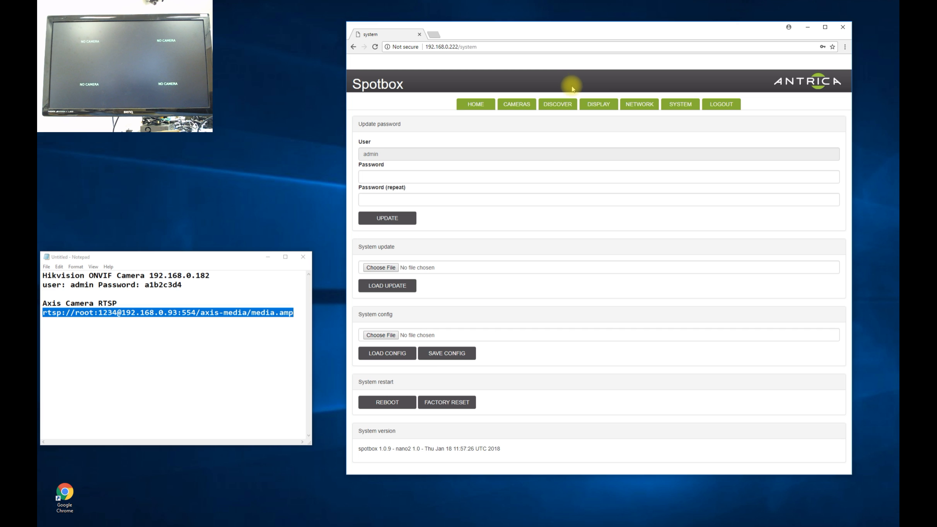
Search the network from Discover, listing eleven ONVIF cameras including 192.168.0.182
click(561, 105)
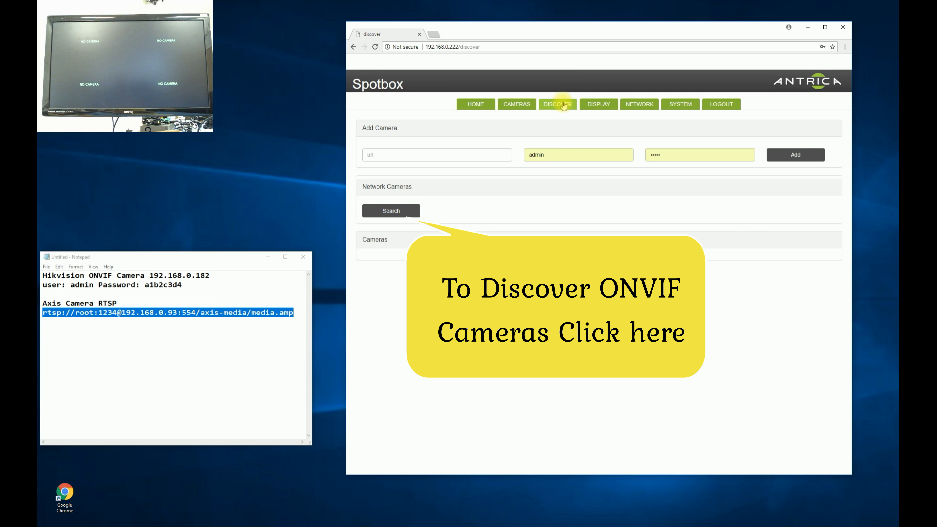
click(404, 211)
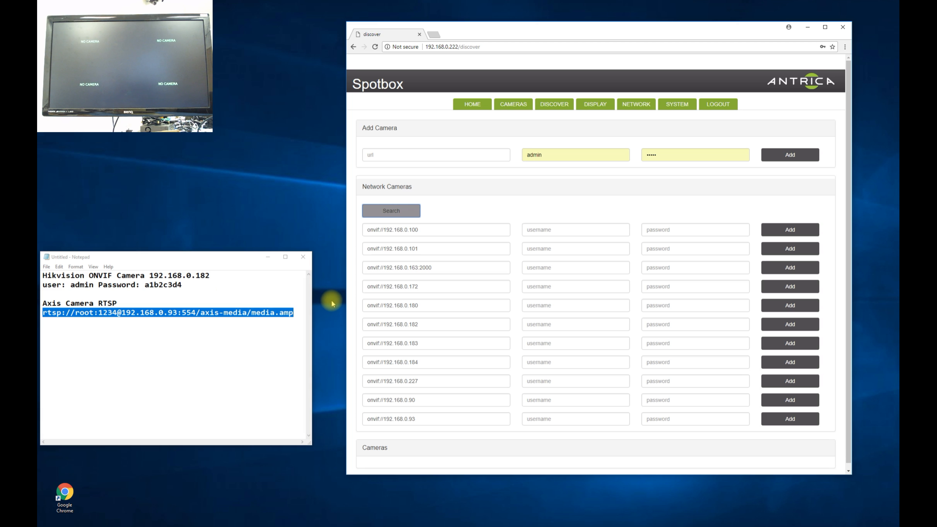
Enter the camera login for 192.168.0.182, add it as camera C1, and query C1
click(540, 324)
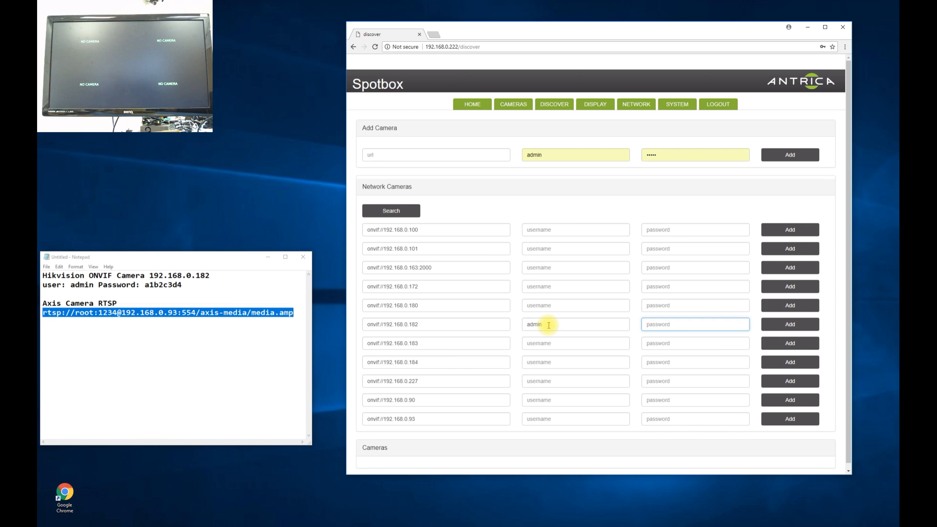
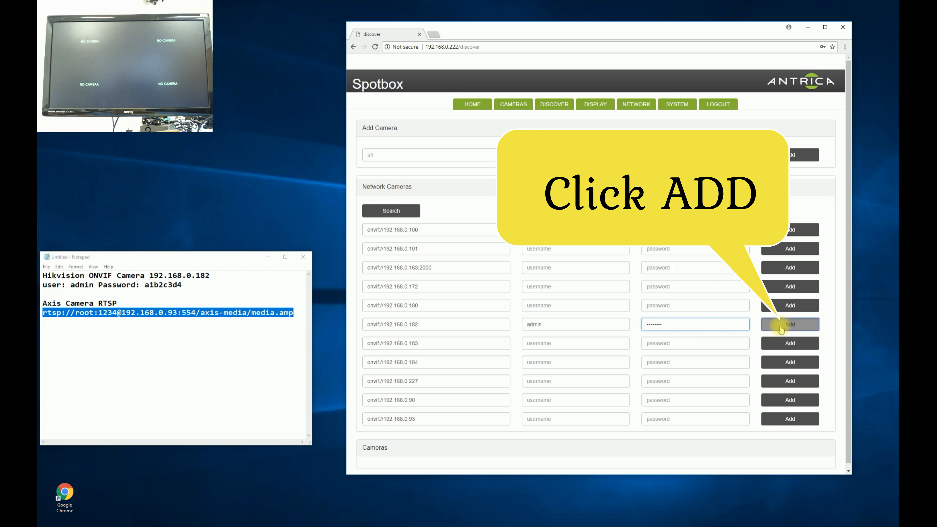
click(781, 327)
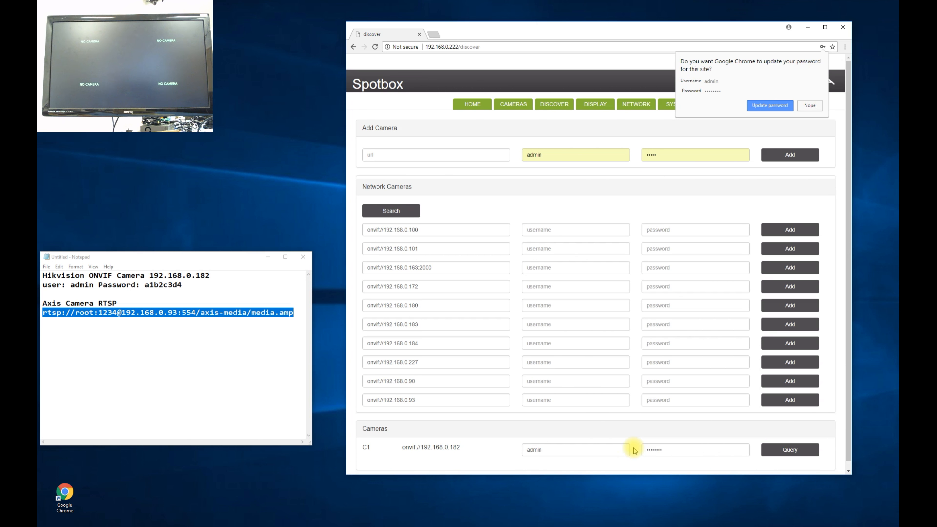
click(784, 454)
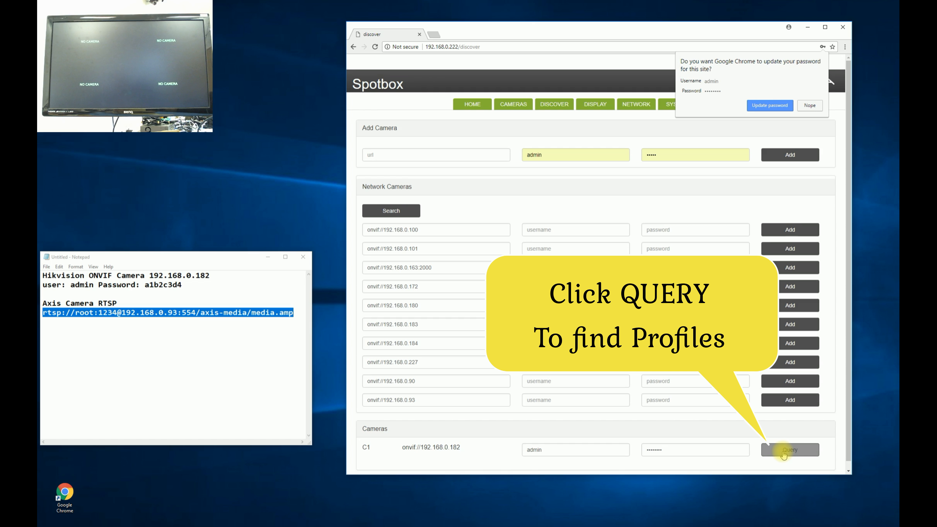
Load C1's mainStream 1920x1080@25 and subStream 640x360@20 profiles, enlarge the window, and save C1
click(784, 451)
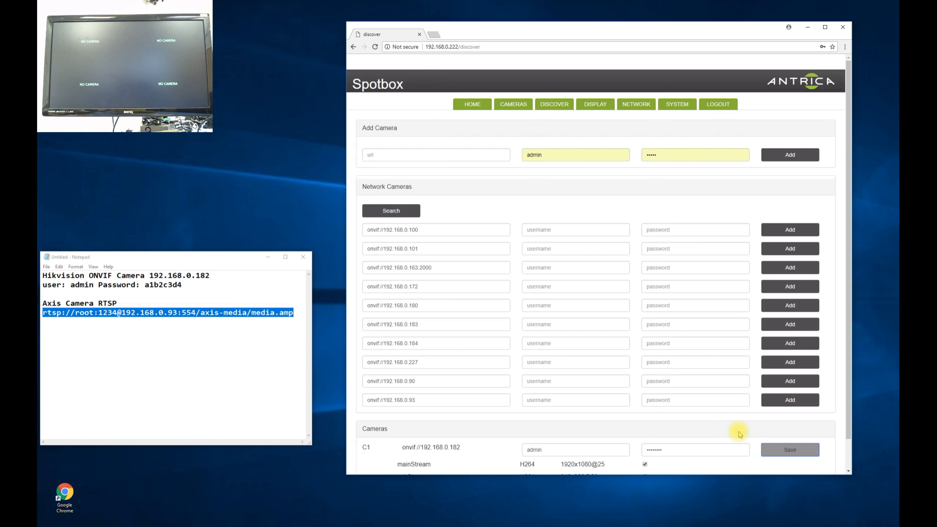
scroll(695, 450, down, 1)
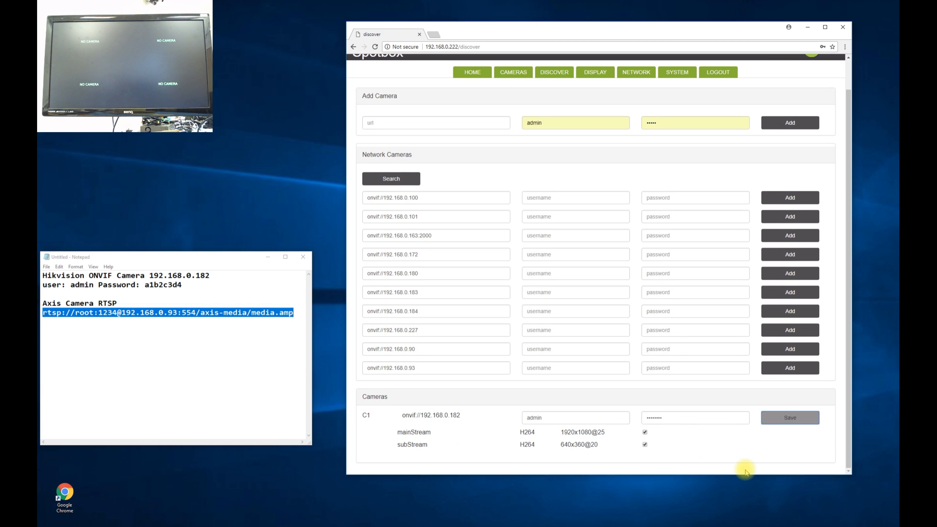
drag(746, 475, 747, 520)
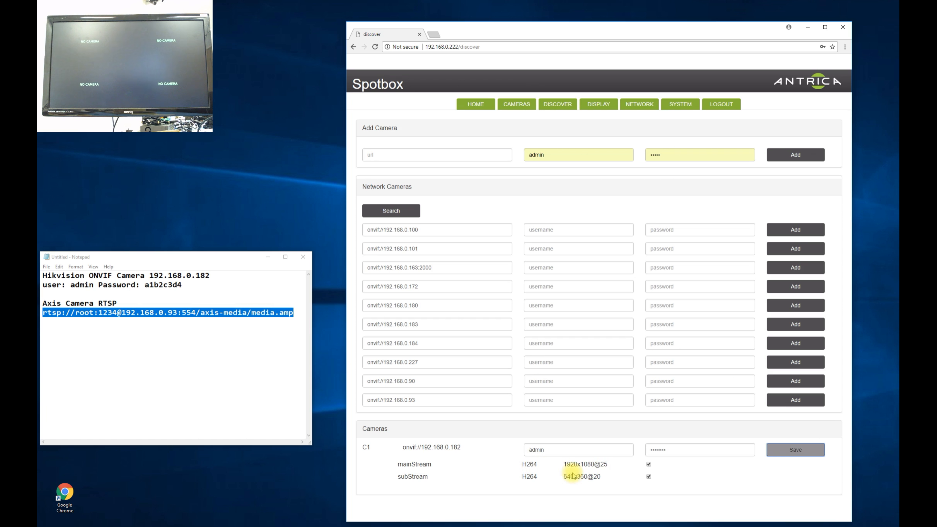
click(795, 451)
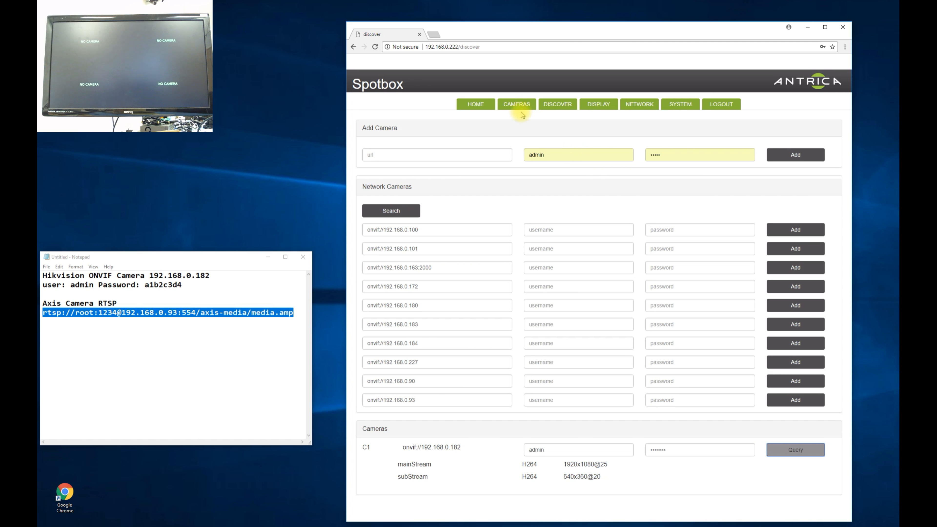
Assign camera C1 (onvif://192.168.0.182) to slot 1 of the 2x2 grid
click(519, 105)
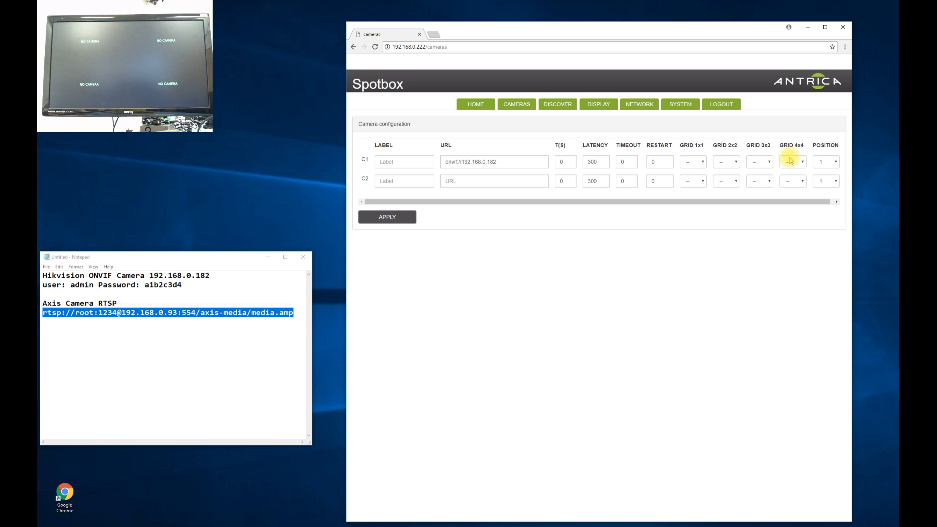
click(737, 162)
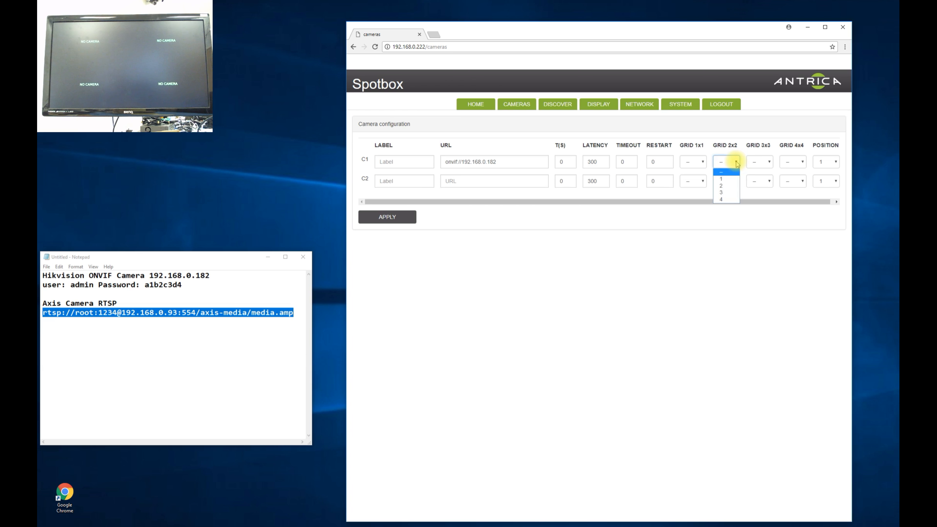
click(729, 181)
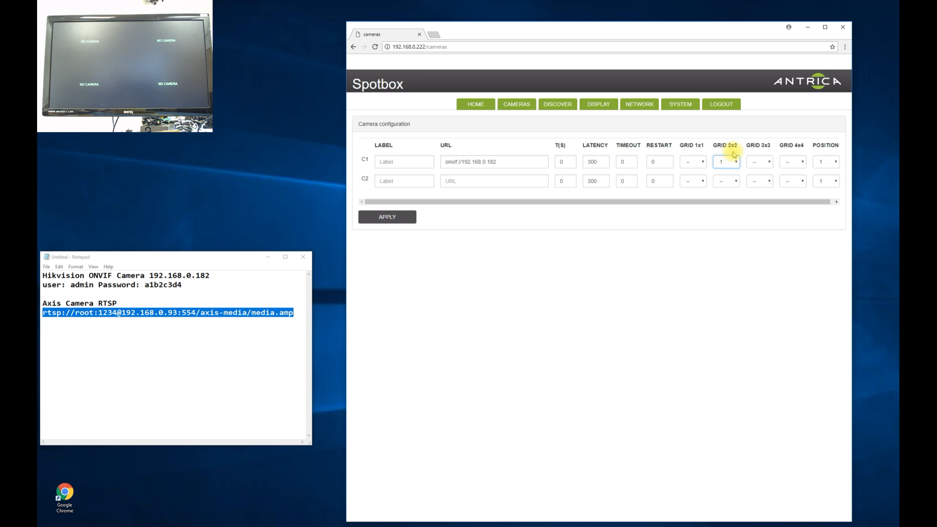
Apply the configuration so C1's live picture fills the first grid slot, then select the C2 URL field
click(386, 218)
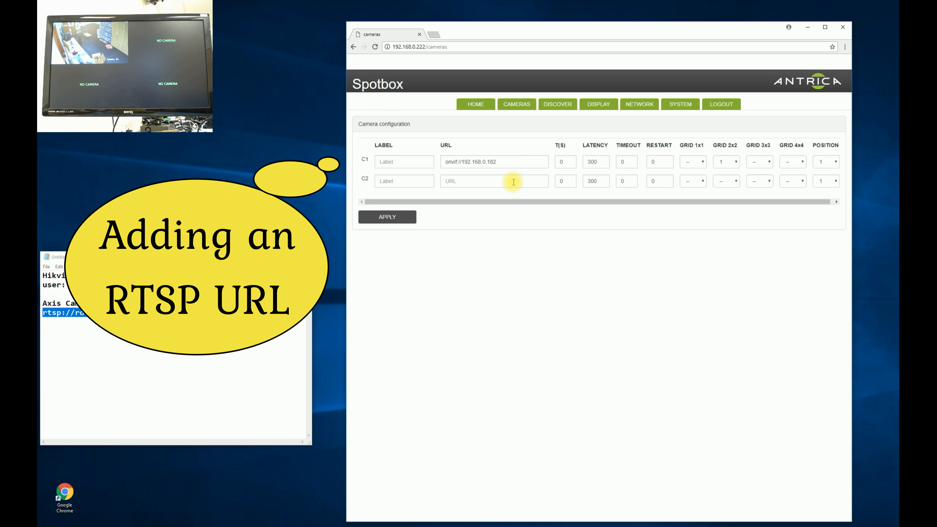
click(443, 180)
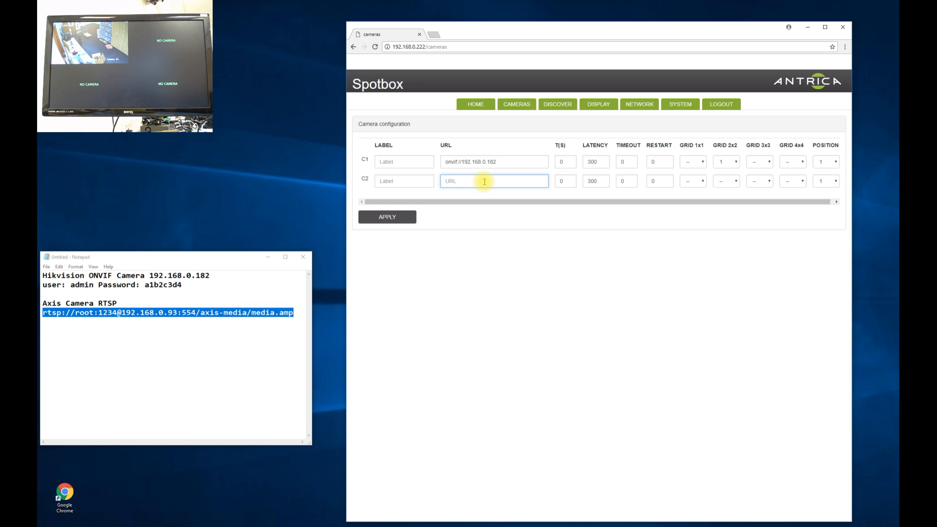
Enter HIKVISION as camera C1's label and apply the camera configuration
click(402, 160)
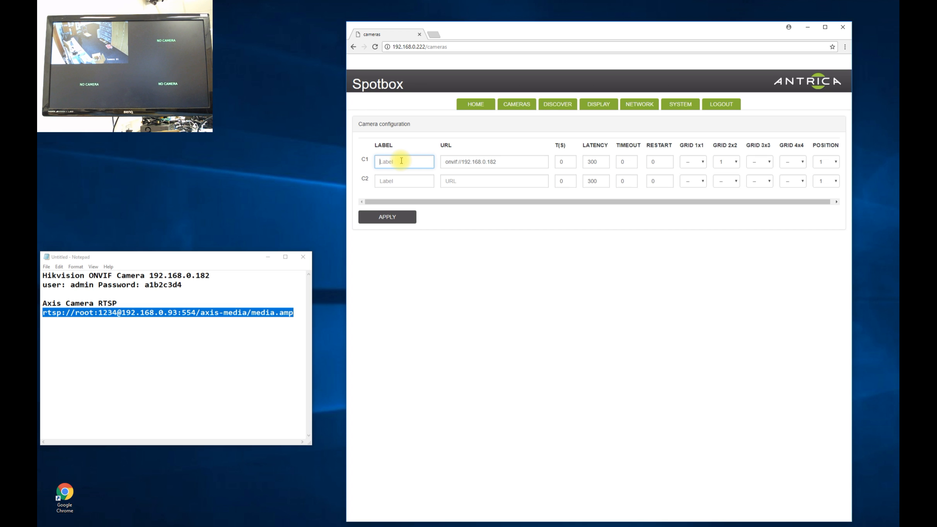
text(HIKVISION)
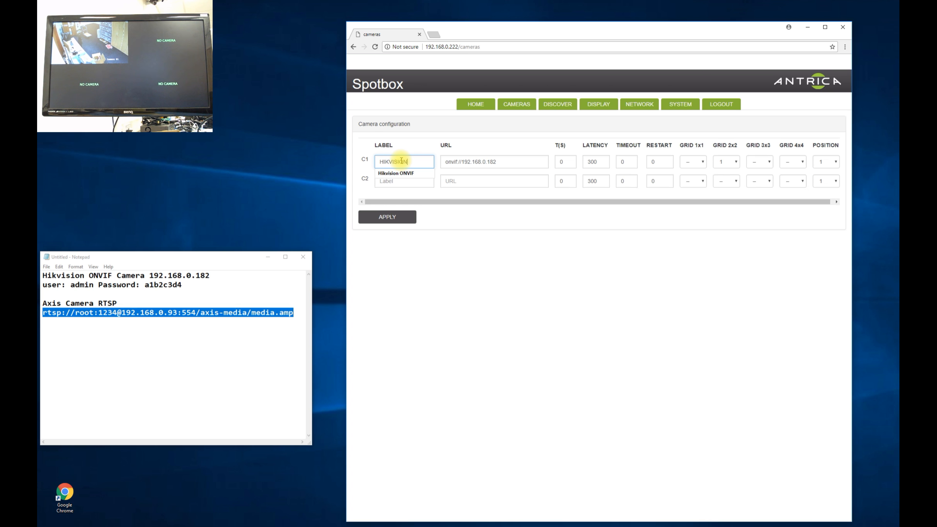
click(390, 217)
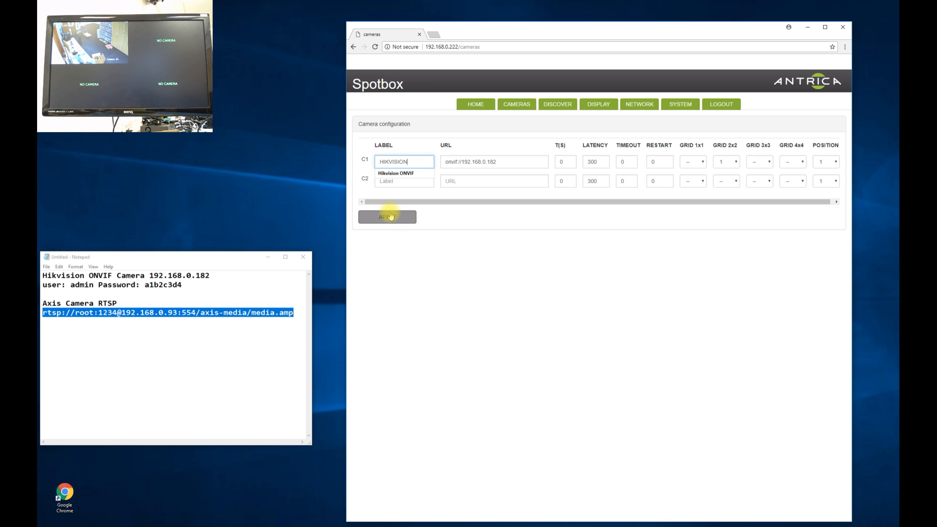
click(390, 216)
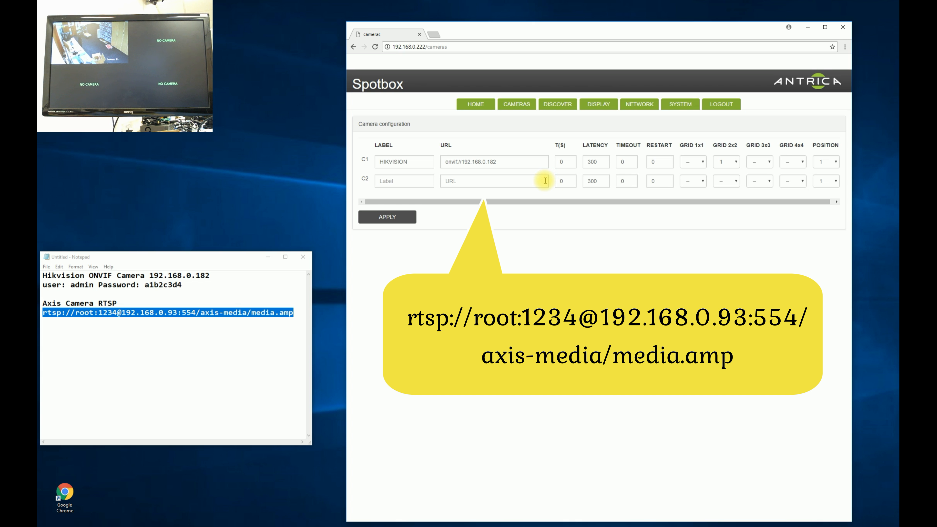
Copy the Axis RTSP URL rtsp://192.168.0.93:554/axis-media/media.amp from the notes
click(555, 105)
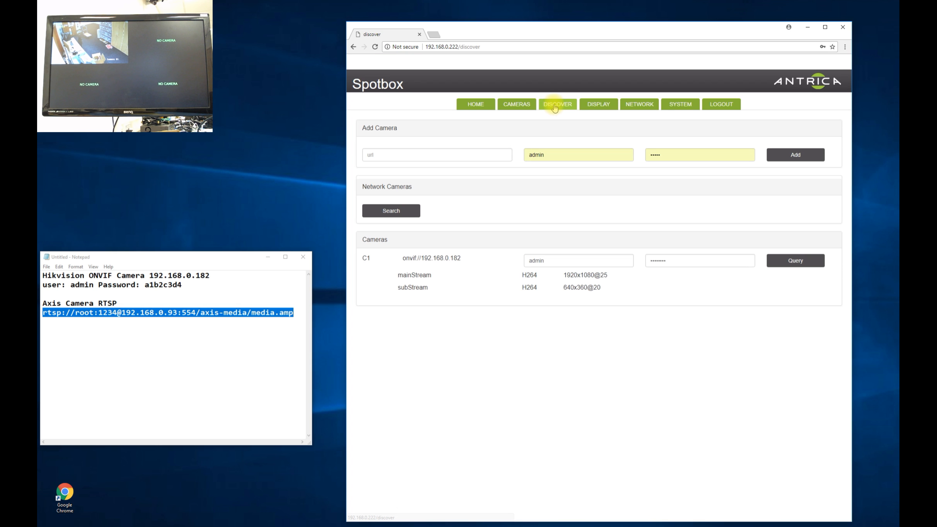
click(371, 154)
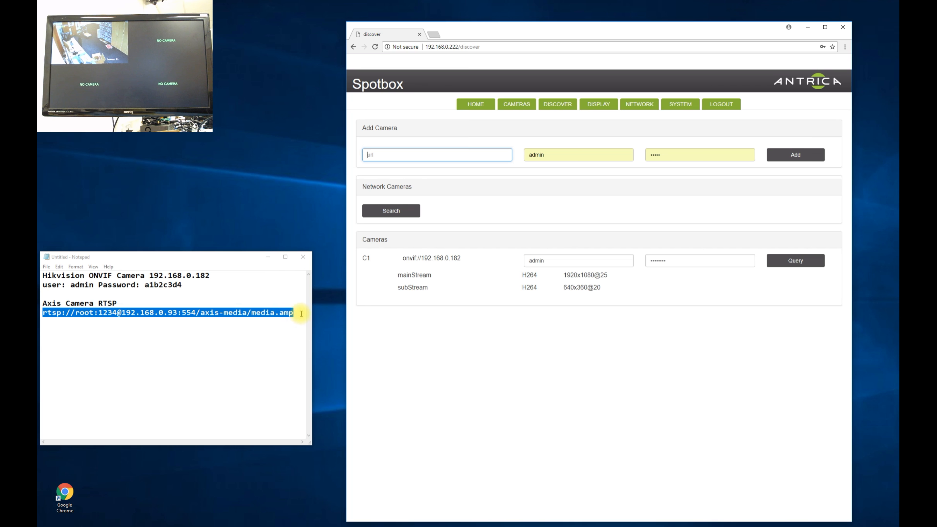
drag(294, 314, 40, 313)
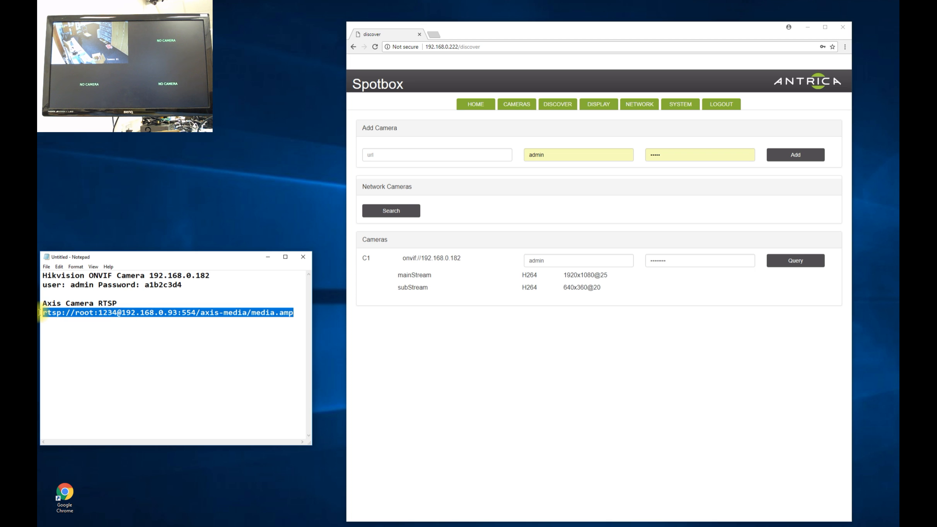
right_click(75, 315)
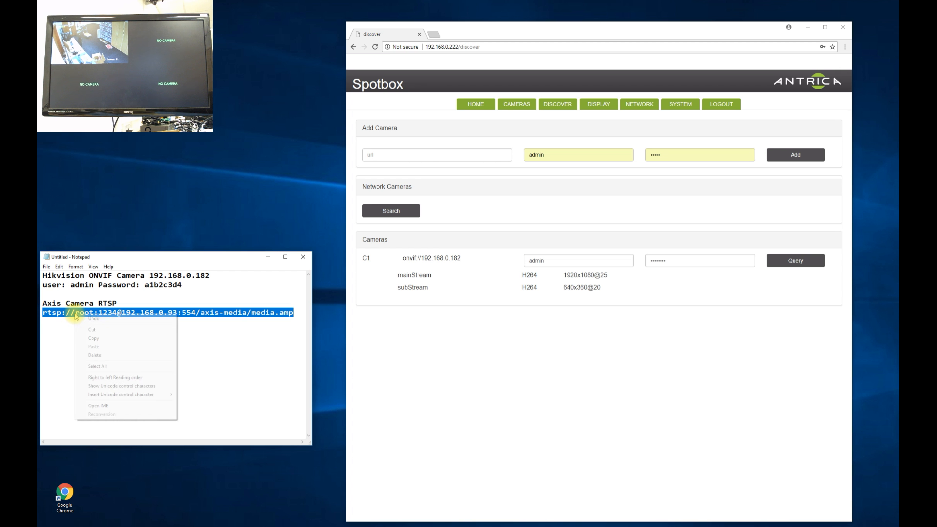
click(93, 338)
Paste the URL into the new camera field, strip its embedded login, and enter the username and password
click(371, 155)
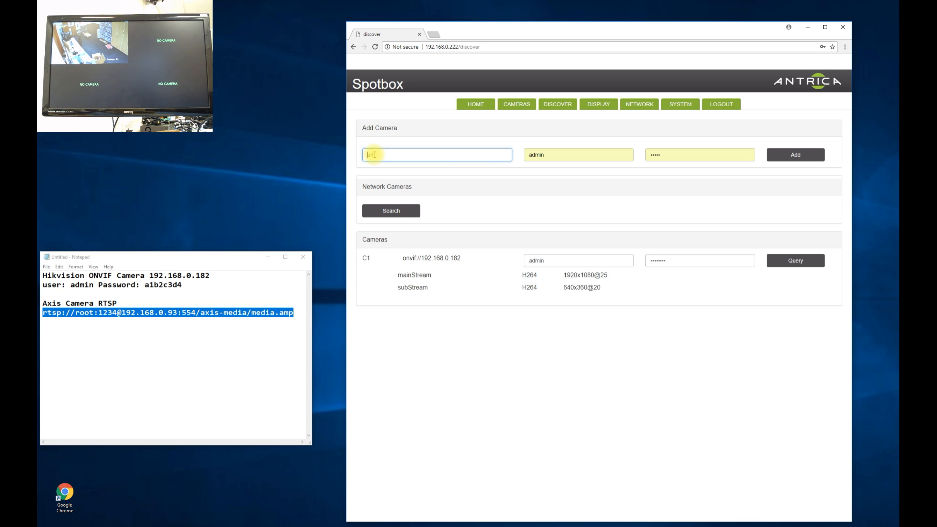
right_click(376, 158)
click(394, 202)
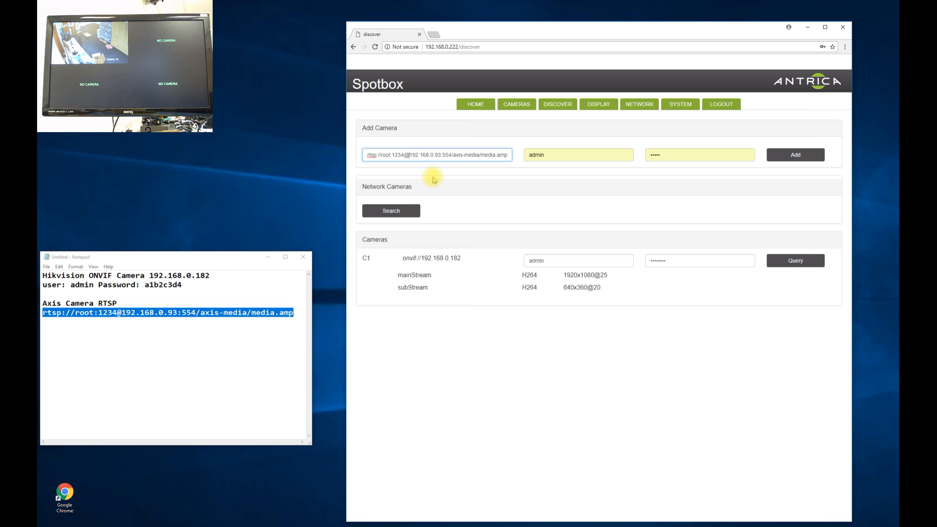
key(BackSpace)
key(BackSpace)
key(BackSpace)
key(BackSpace)
key(BackSpace)
key(BackSpace)
key(BackSpace)
key(BackSpace)
key(BackSpace)
key(BackSpace)
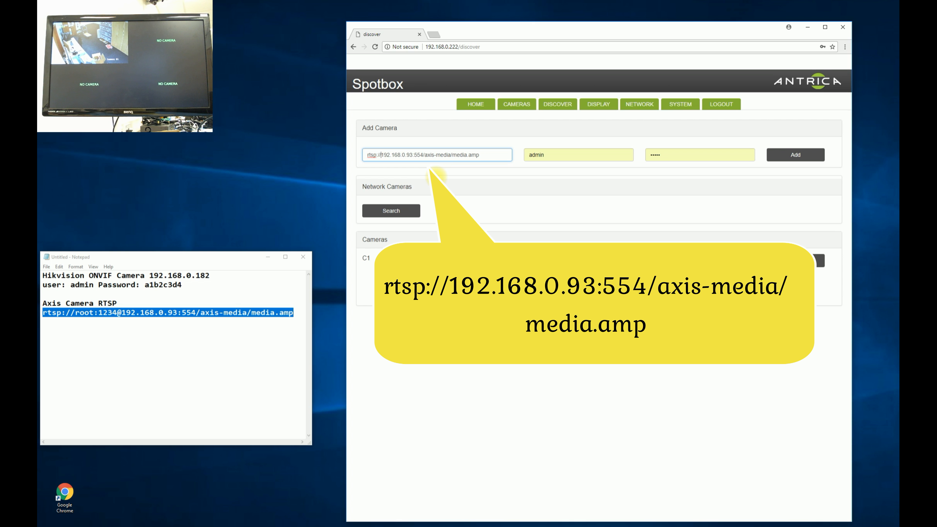
double_click(545, 154)
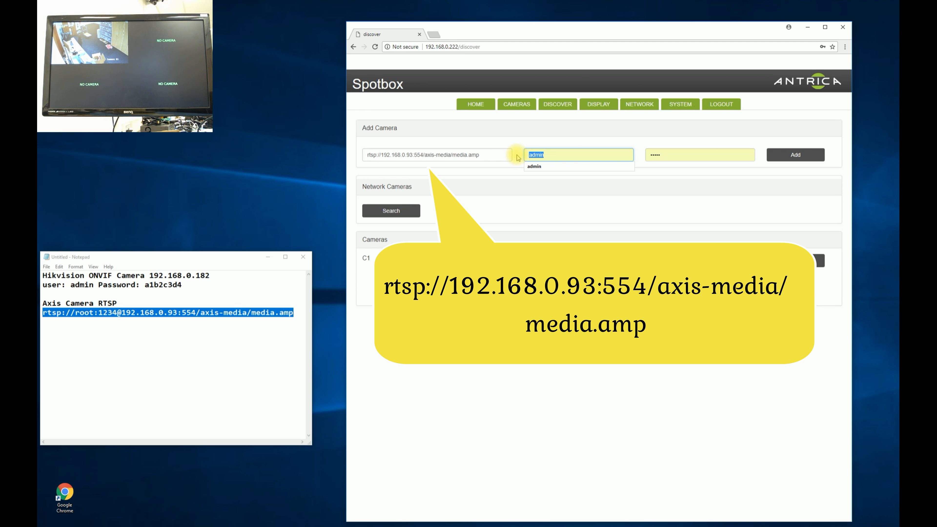
text(root)
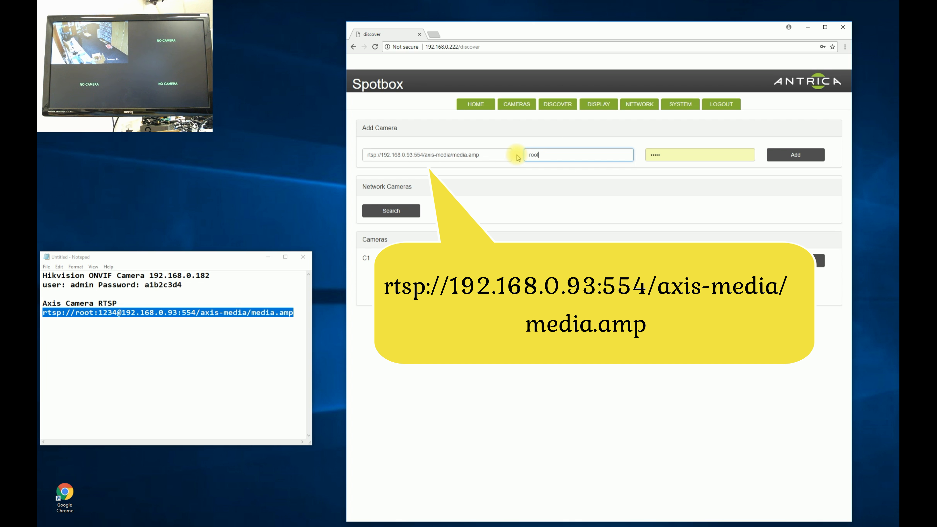
double_click(674, 152)
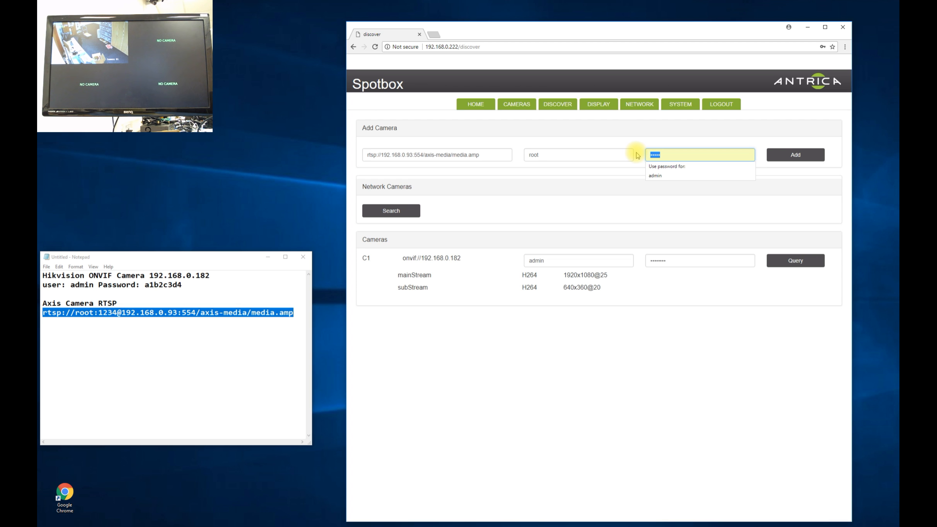
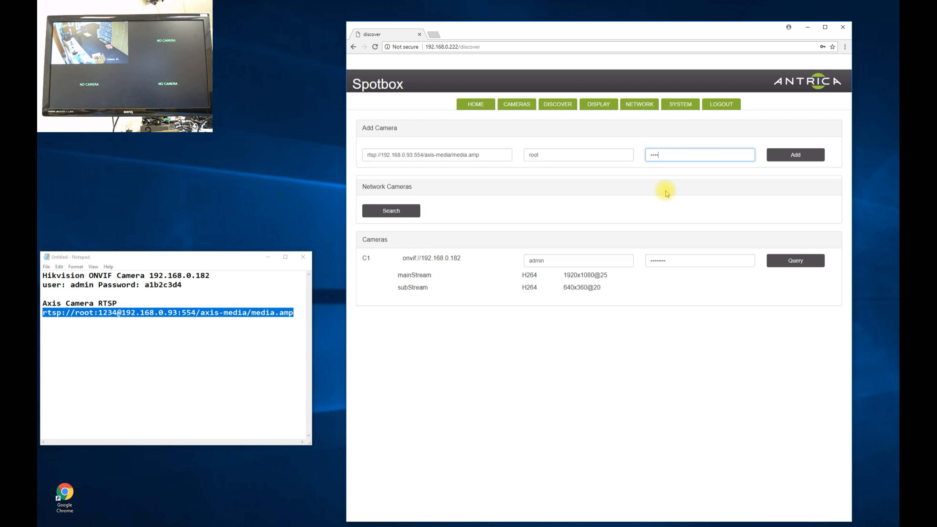
Add the Axis camera to the list and save it as C2
click(794, 156)
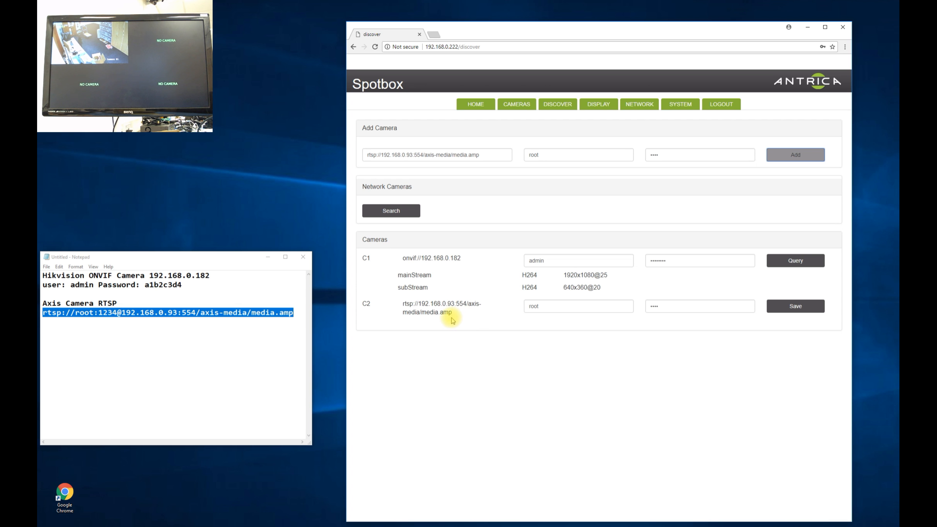
click(796, 306)
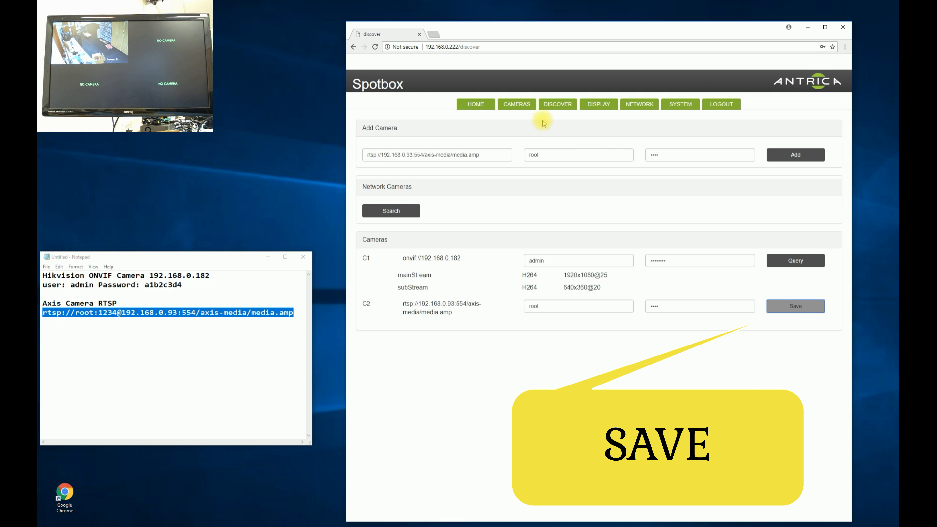
click(516, 105)
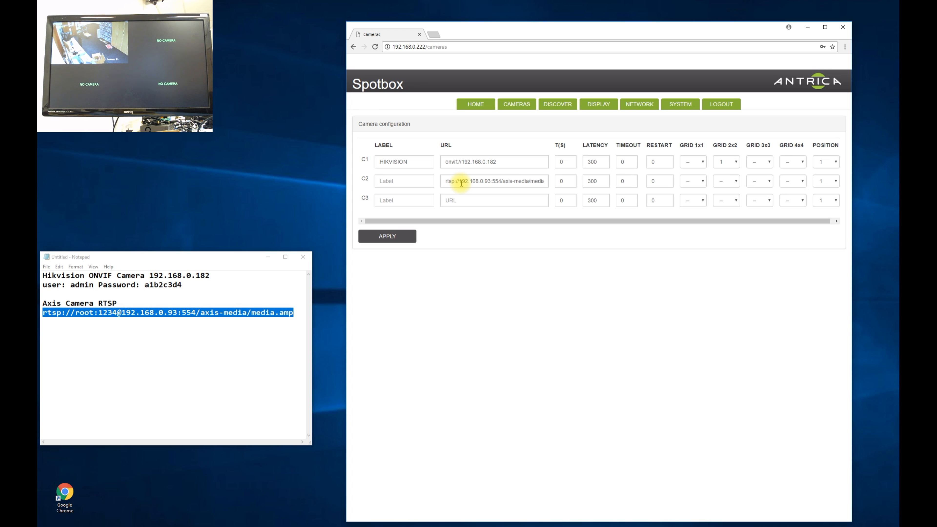
Label C2 'AXIS RTSP', assign it to 2x2 grid slot 2, apply, and return to Discover
click(399, 181)
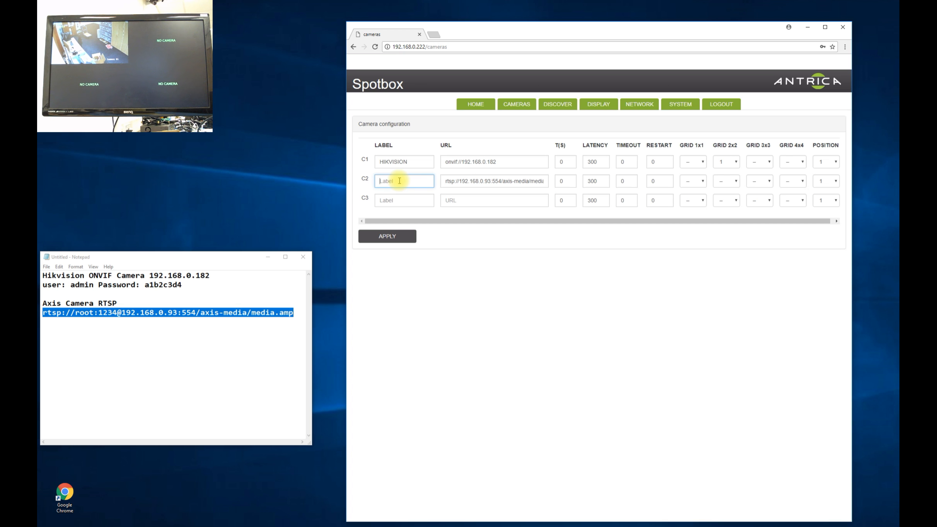
text(AXIS RTSP)
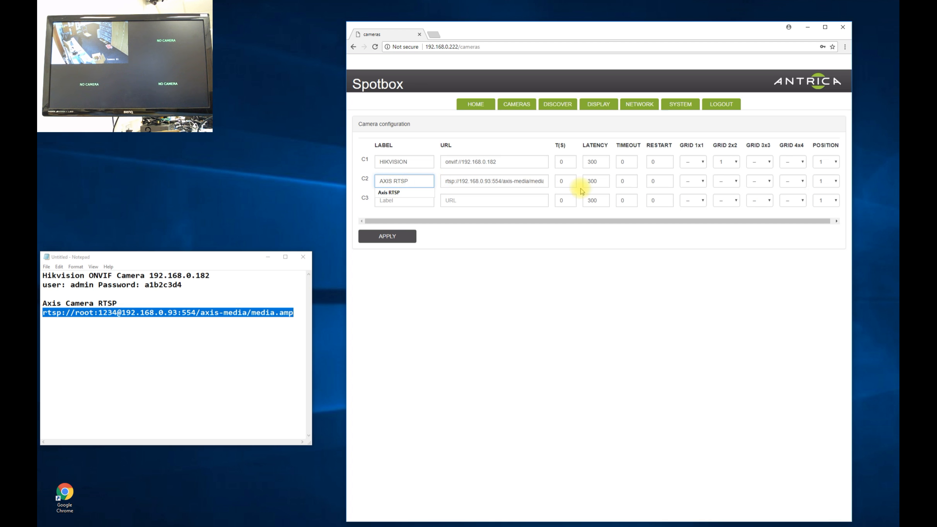
click(729, 183)
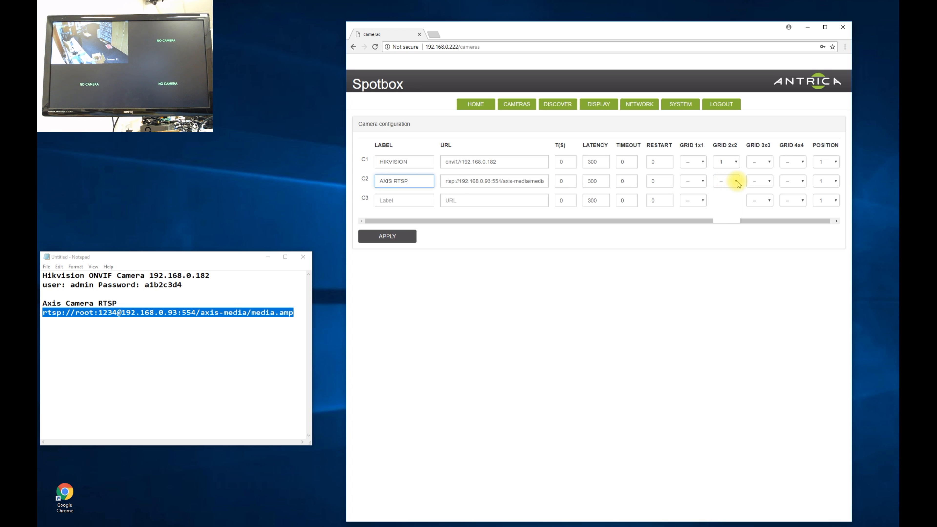
click(730, 206)
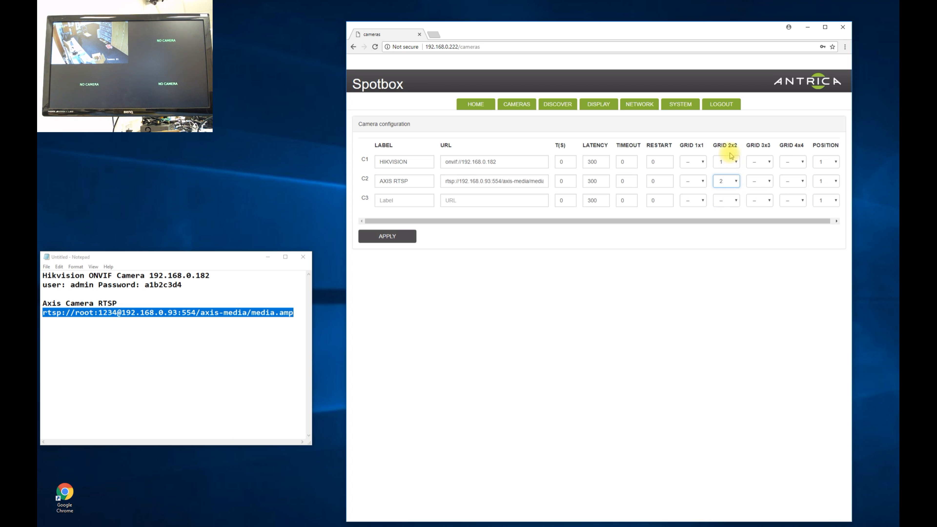
click(396, 239)
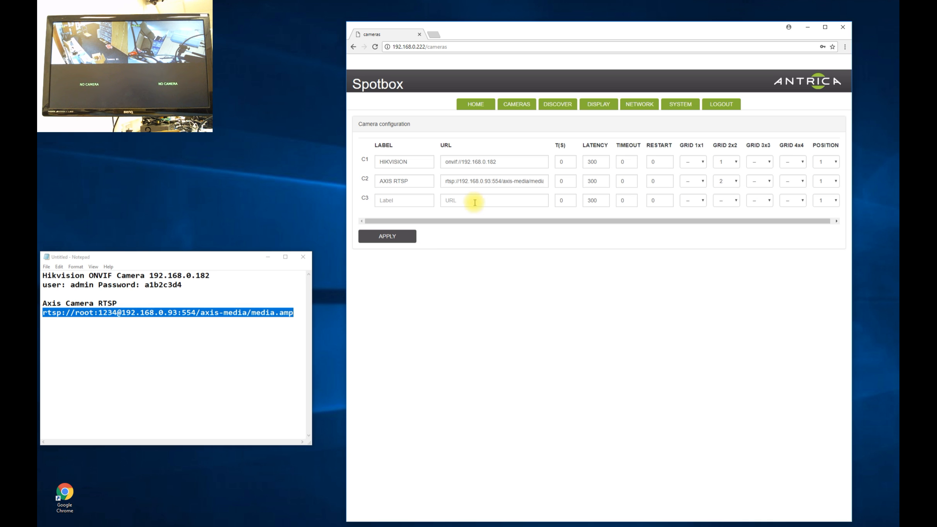
click(558, 105)
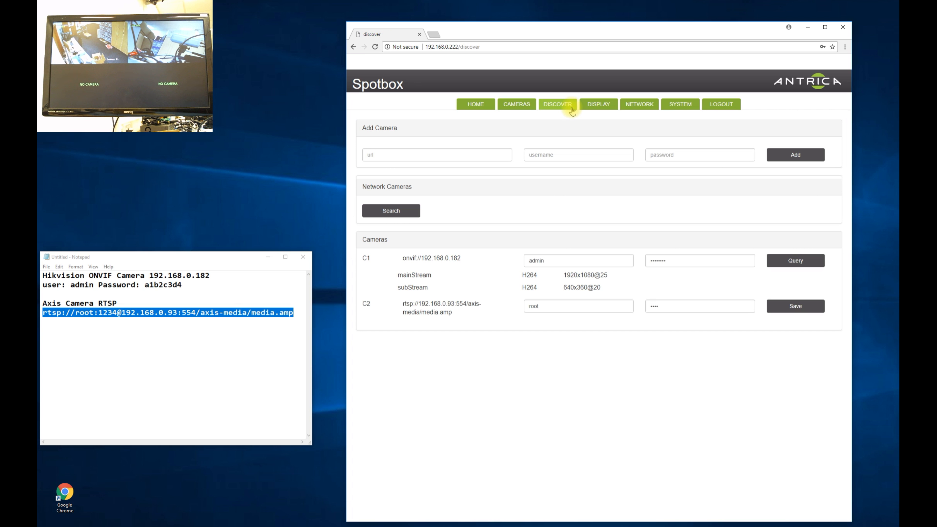
Search the network and add onvif://192.168.0.182 with its username and password as C3
click(402, 213)
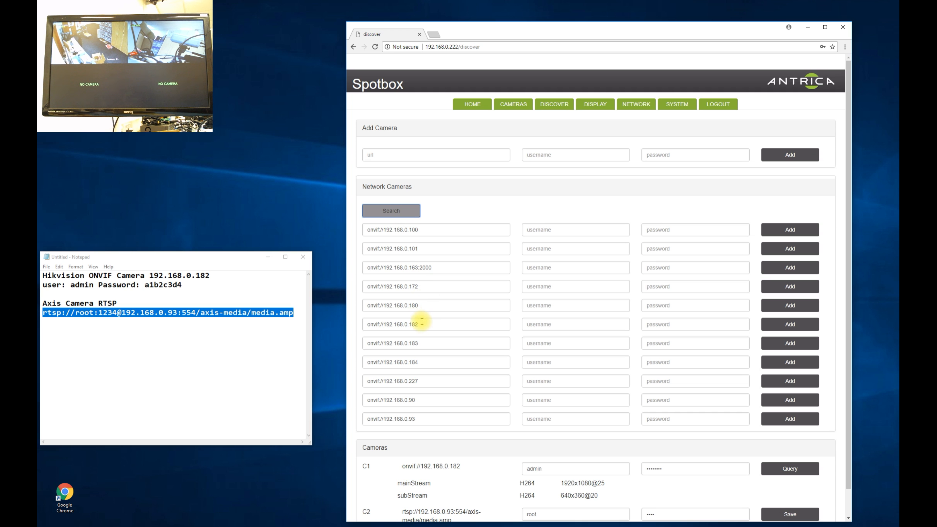
click(557, 324)
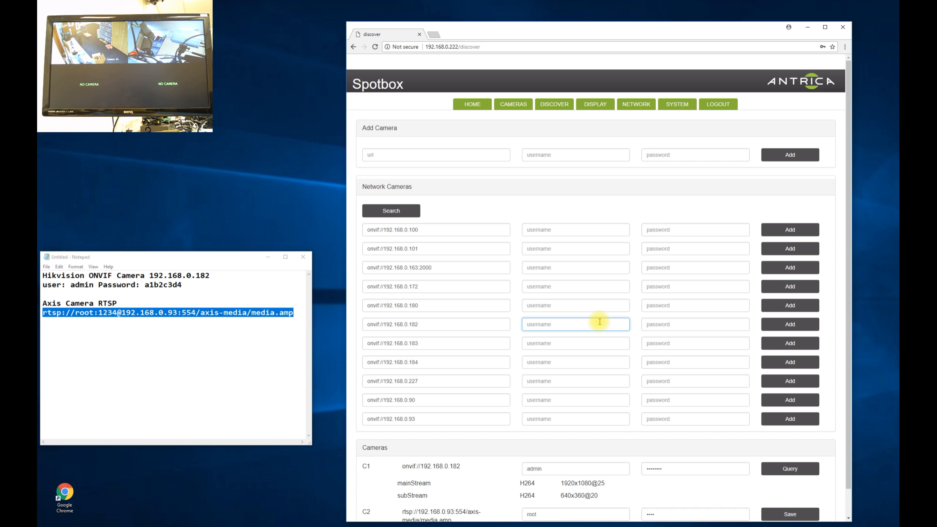
scroll(597, 321, down, 1)
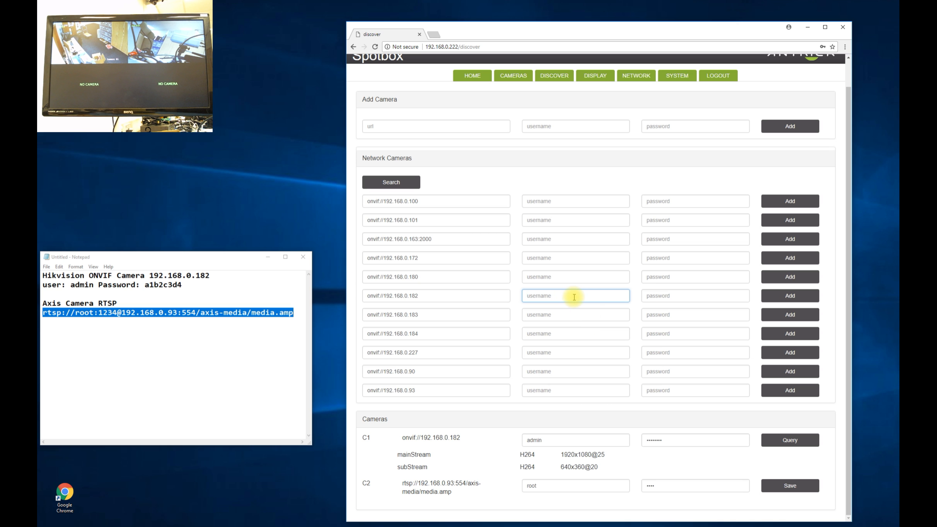
text(admin)
click(648, 296)
text(a)
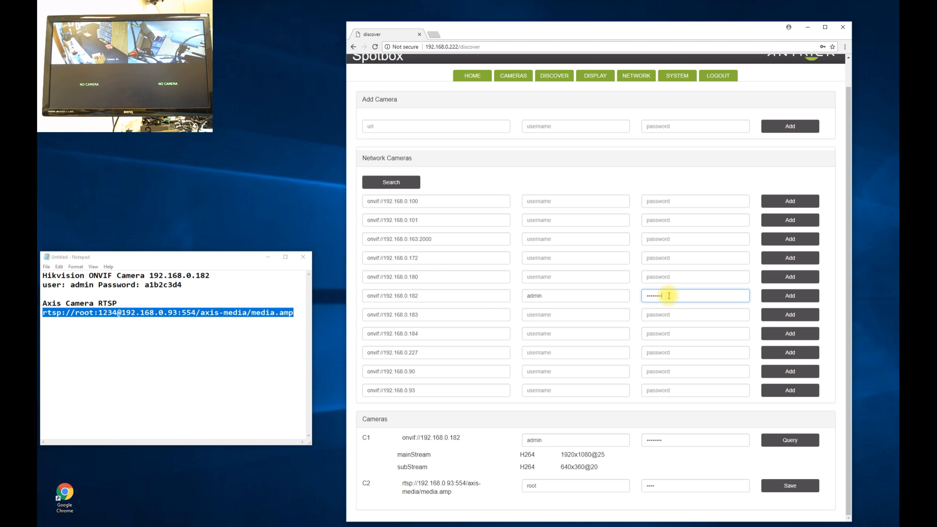
click(790, 295)
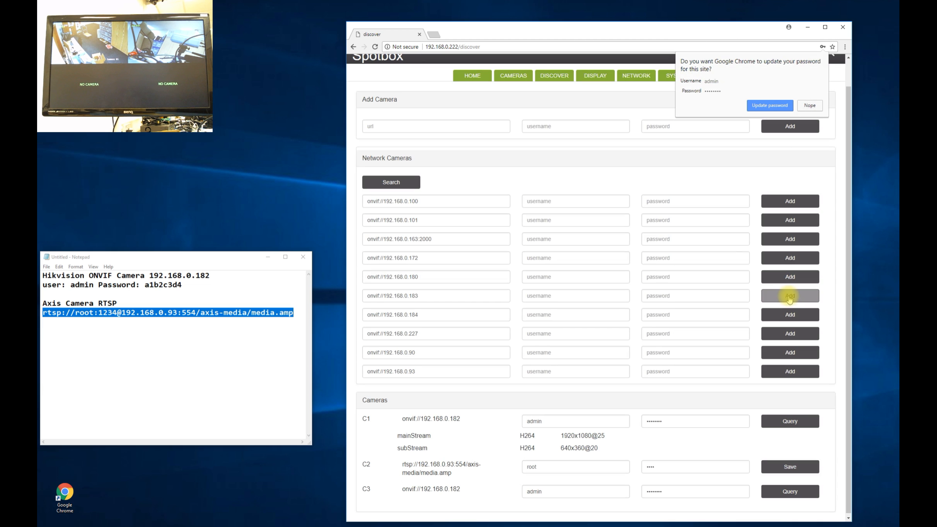
Append extra characters to C3's username and query C3 with the wrong login
scroll(731, 324, down, 1)
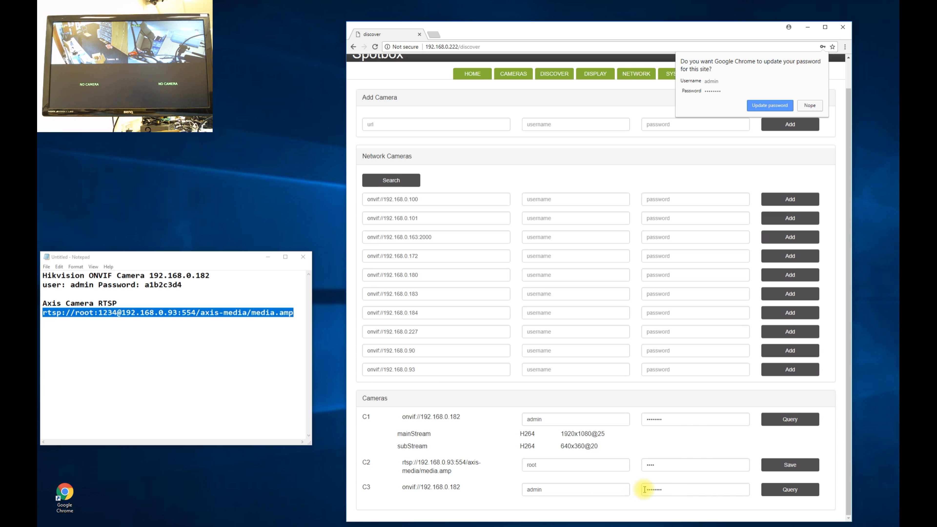
click(550, 490)
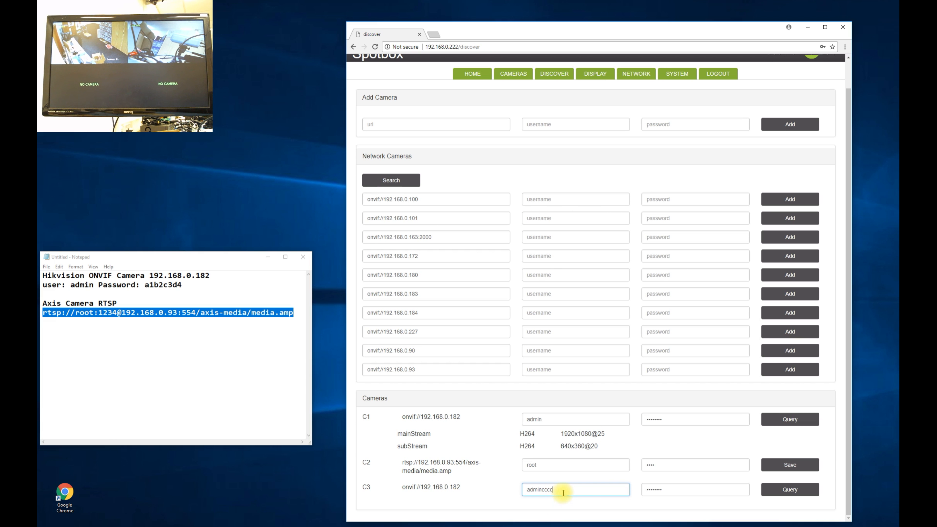
click(790, 491)
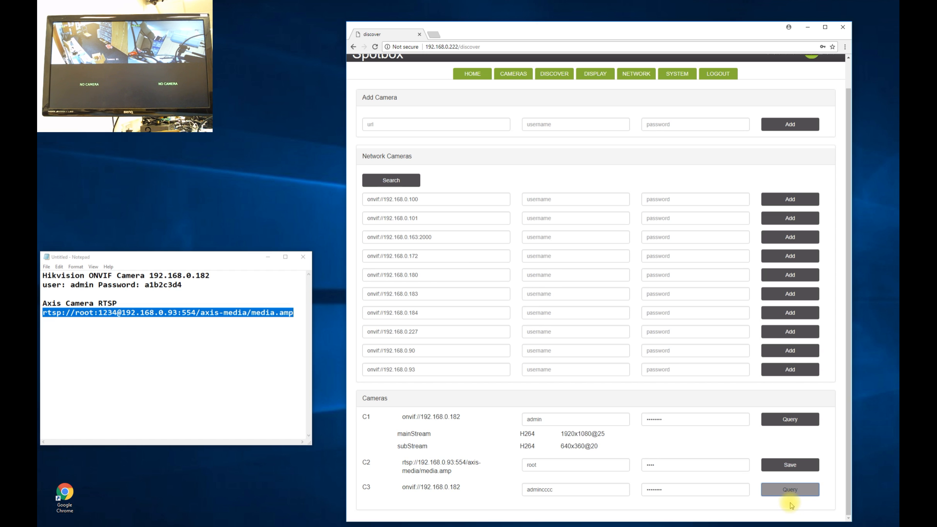
Show the CAMERAS configuration page with C3's URL flagged red
click(515, 76)
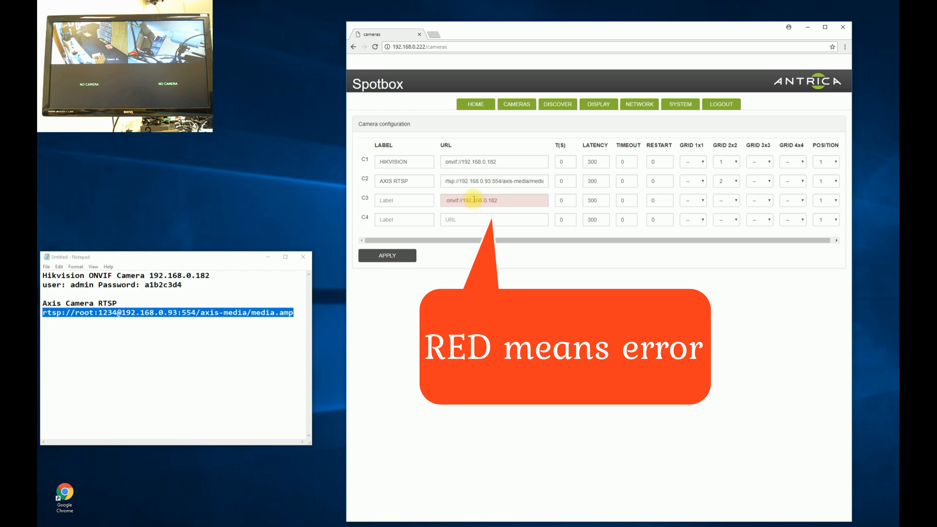